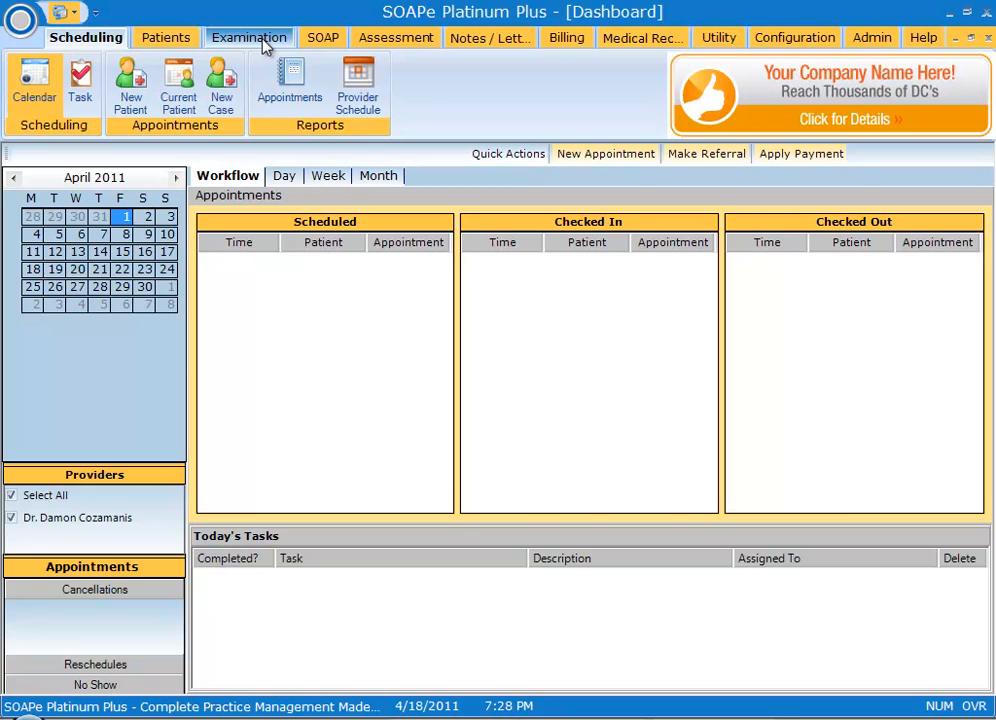
Step: Start a new initial examination for the first patient in the patient list, keeping the default provider and service date
left_click(262, 42)
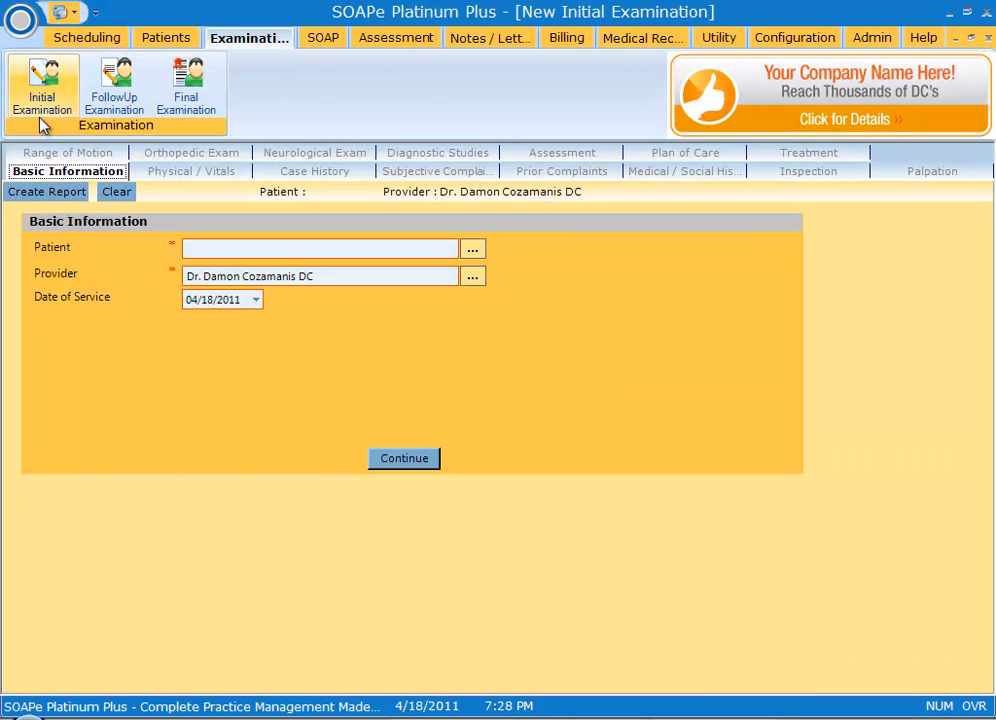
left_click(473, 252)
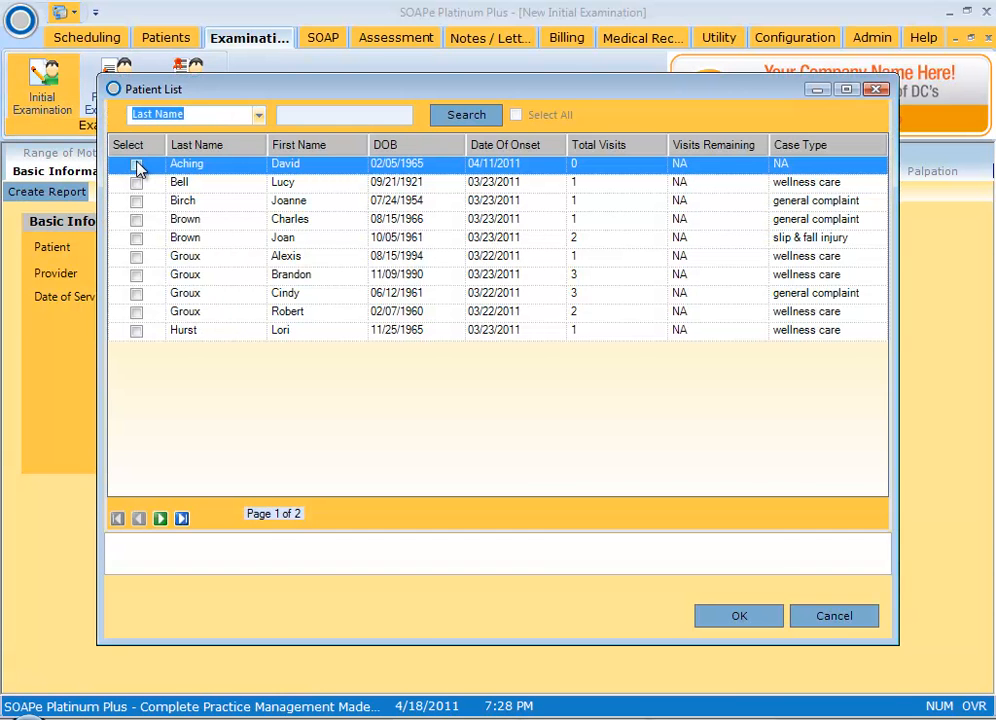
left_click(137, 166)
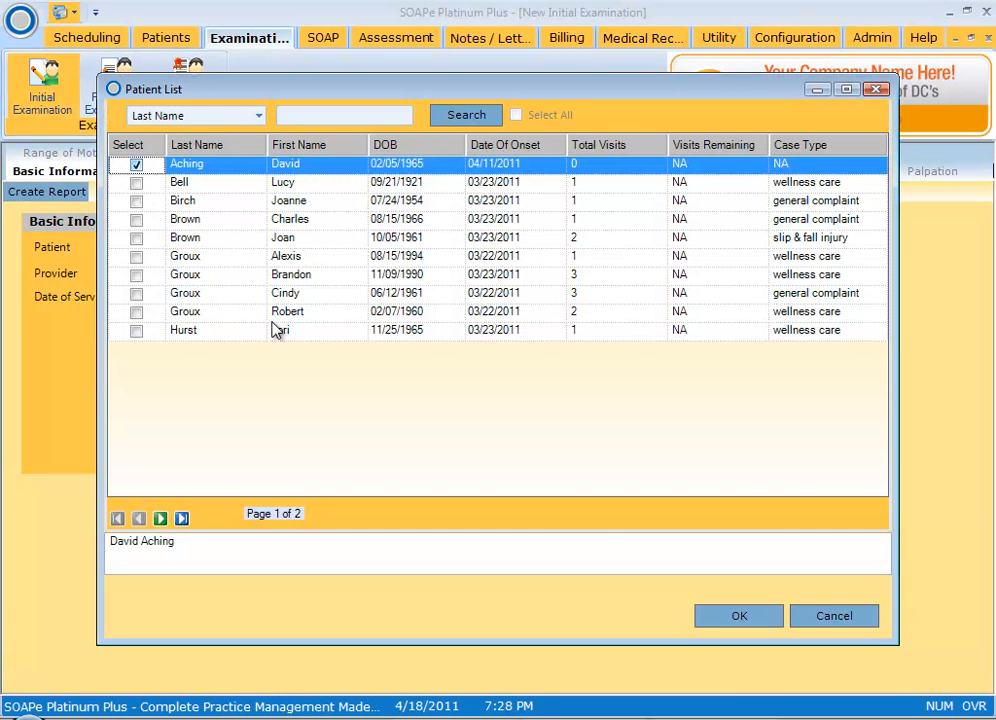
left_click(756, 626)
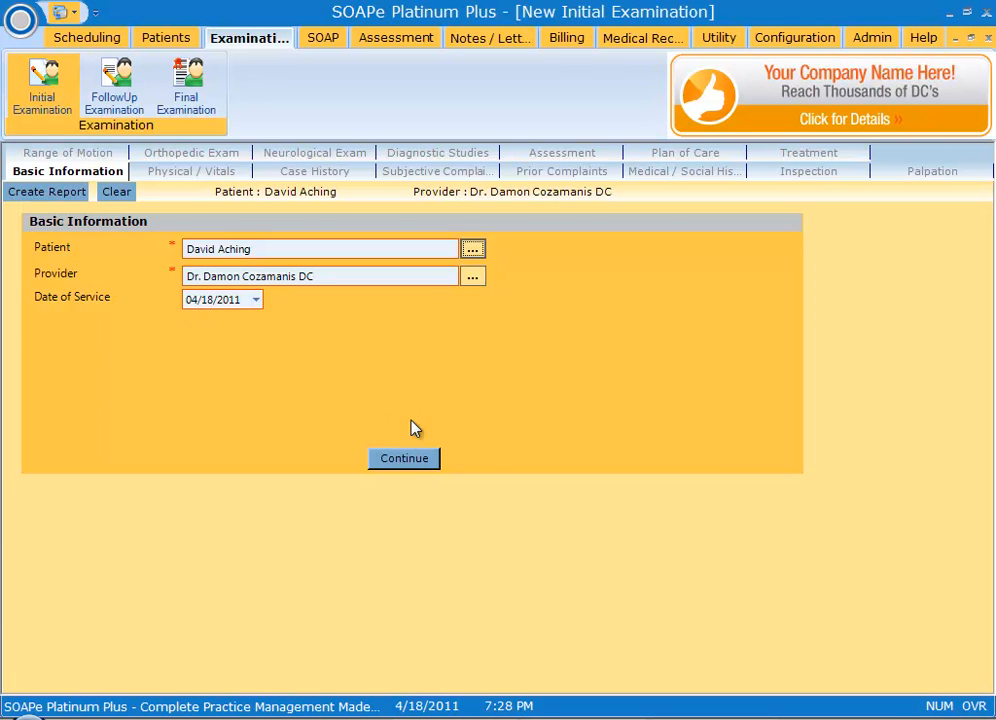
left_click(406, 459)
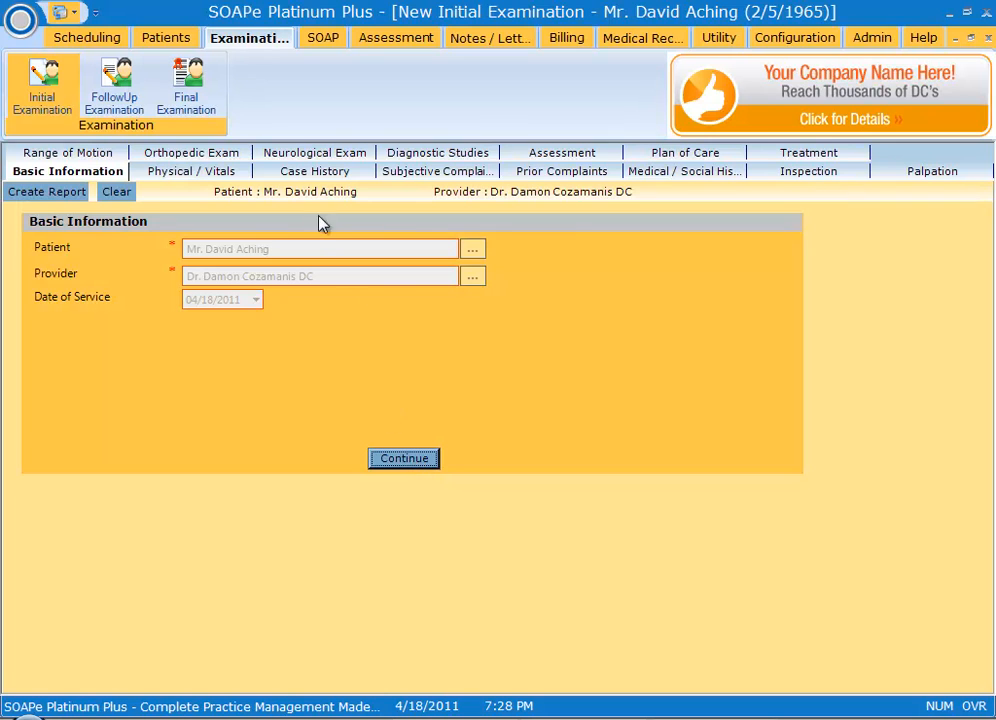
Step: Fill in the case history with case type general complaint, onset date 04/18/2011 and patient details "General back pain."
left_click(313, 172)
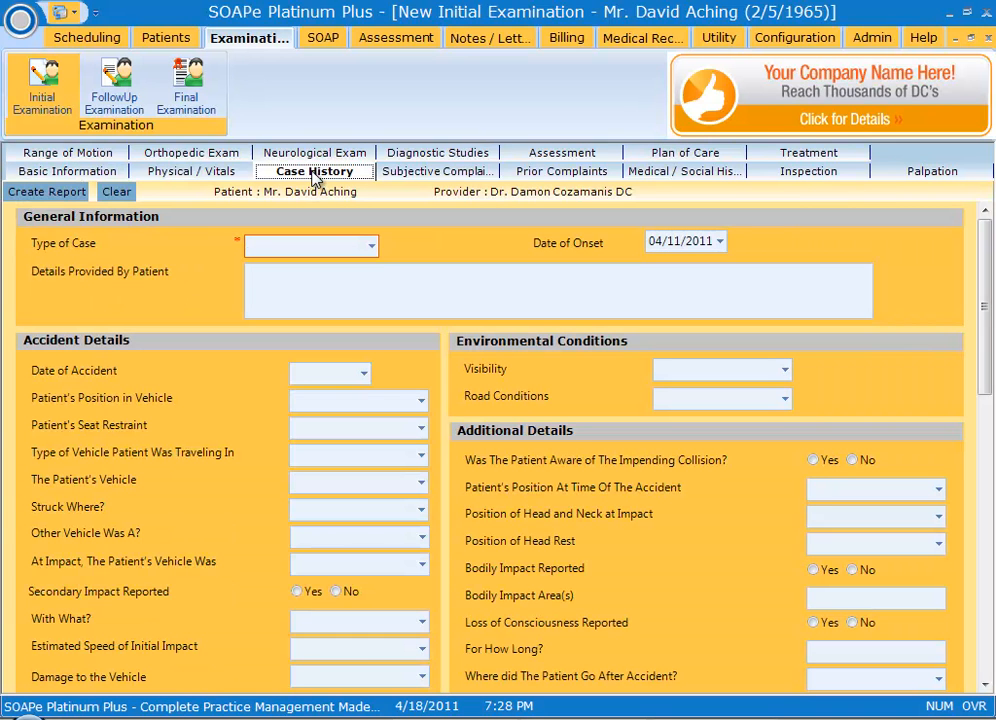
left_click(371, 246)
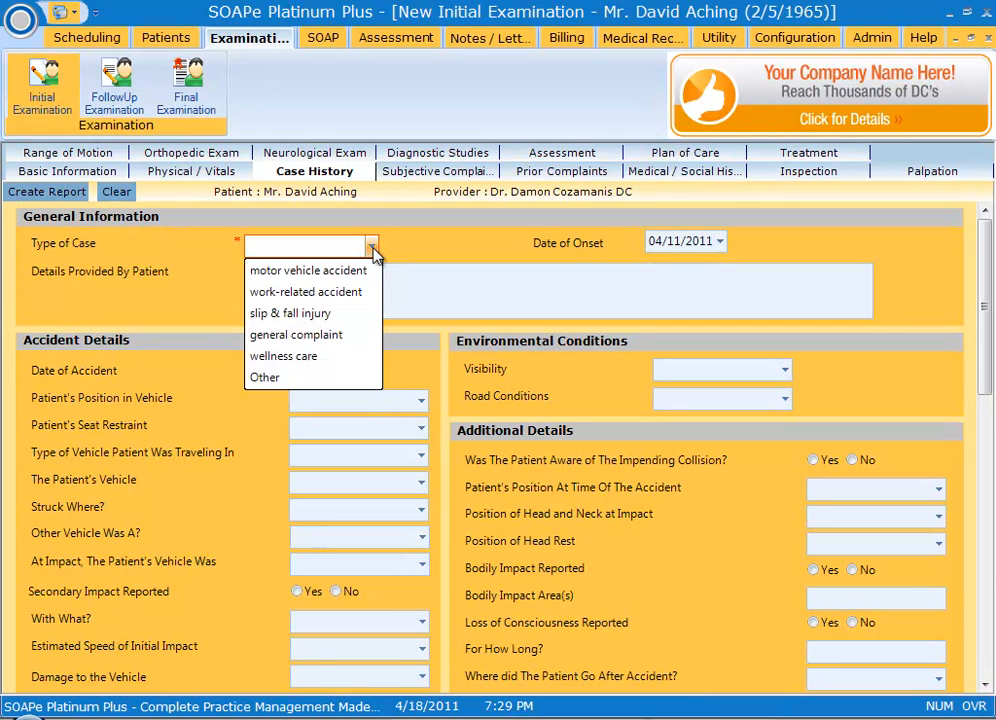
left_click(339, 336)
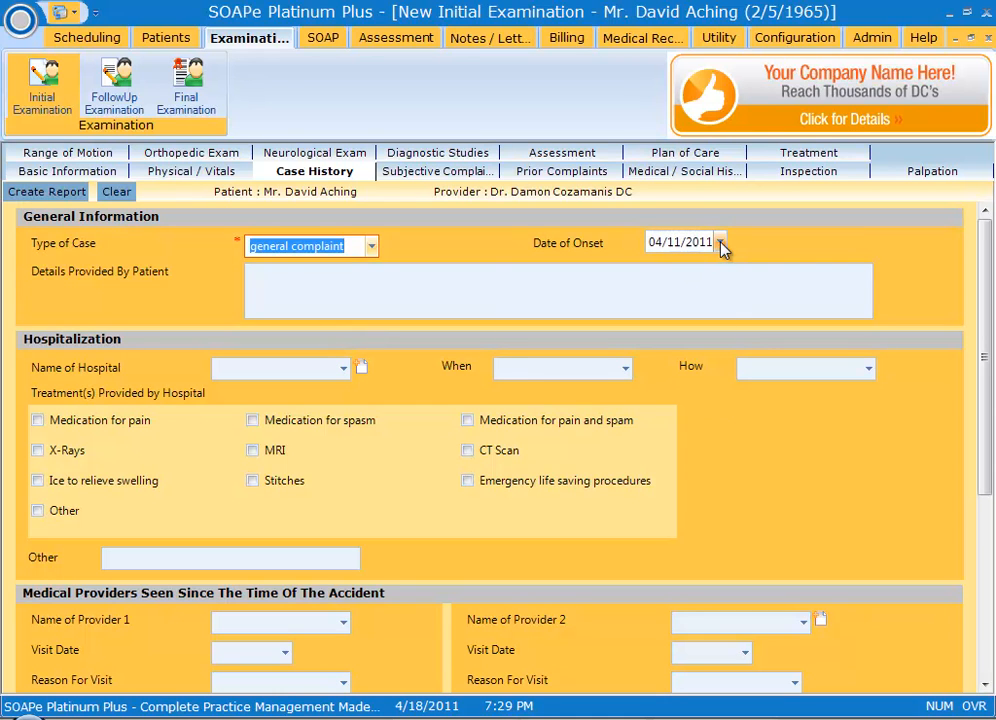
left_click(720, 243)
left_click(557, 354)
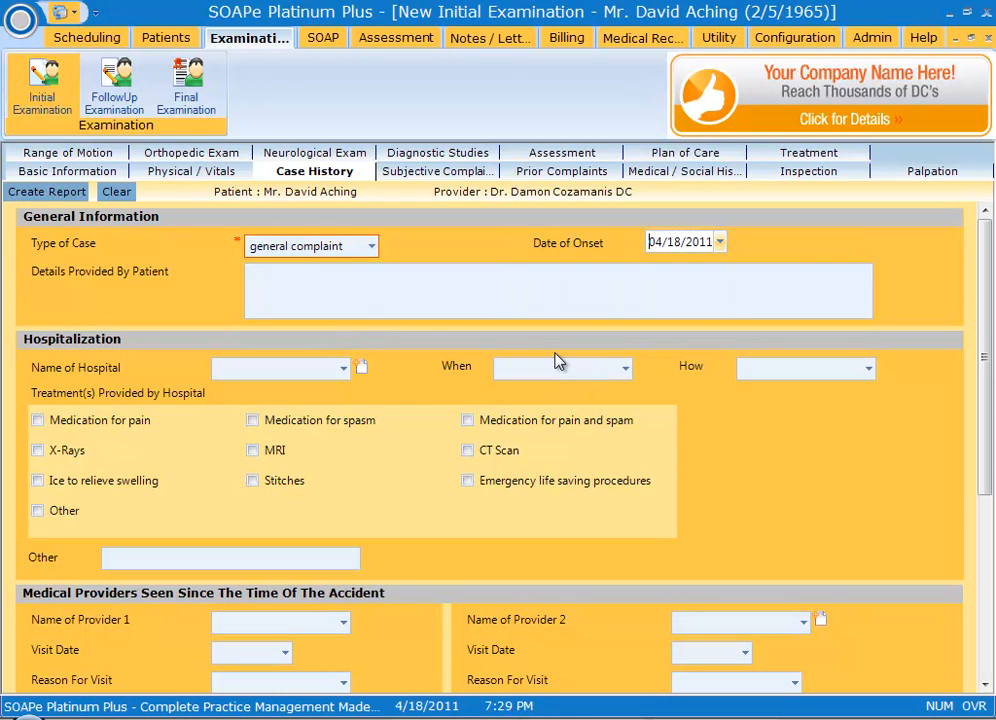
left_click(273, 287)
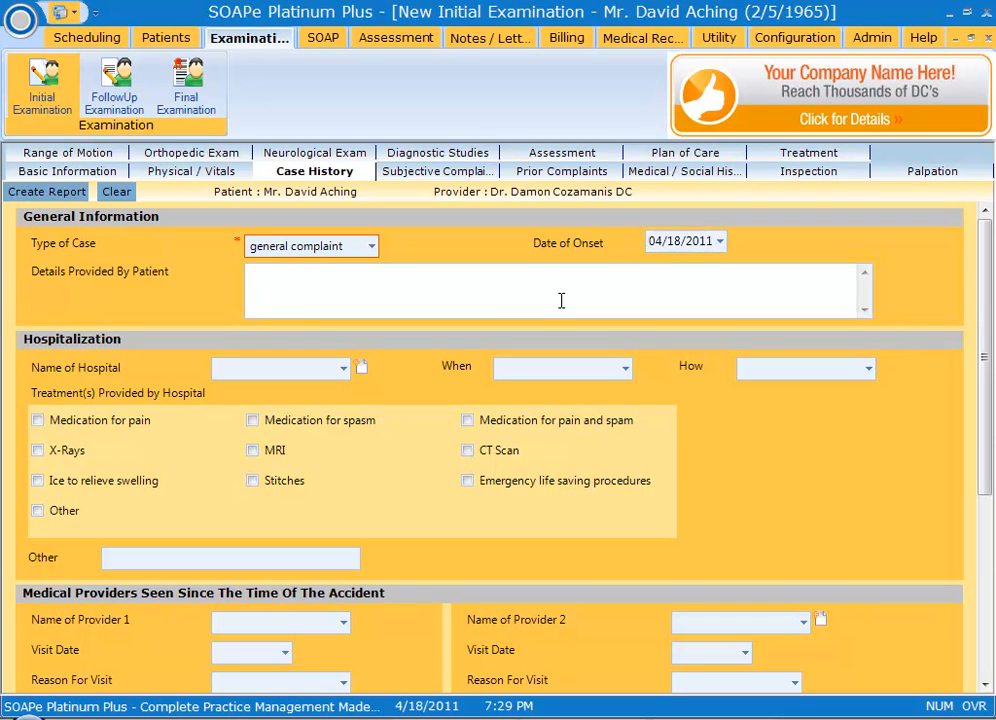
type("General back pain.")
Step: Add ICD codes 333.83 Spasmodic Torticollis, 353.0 Thoracic Outlet Syndrome and 355.0 Sciatic Nerve Lesion to the assessment
left_click(577, 155)
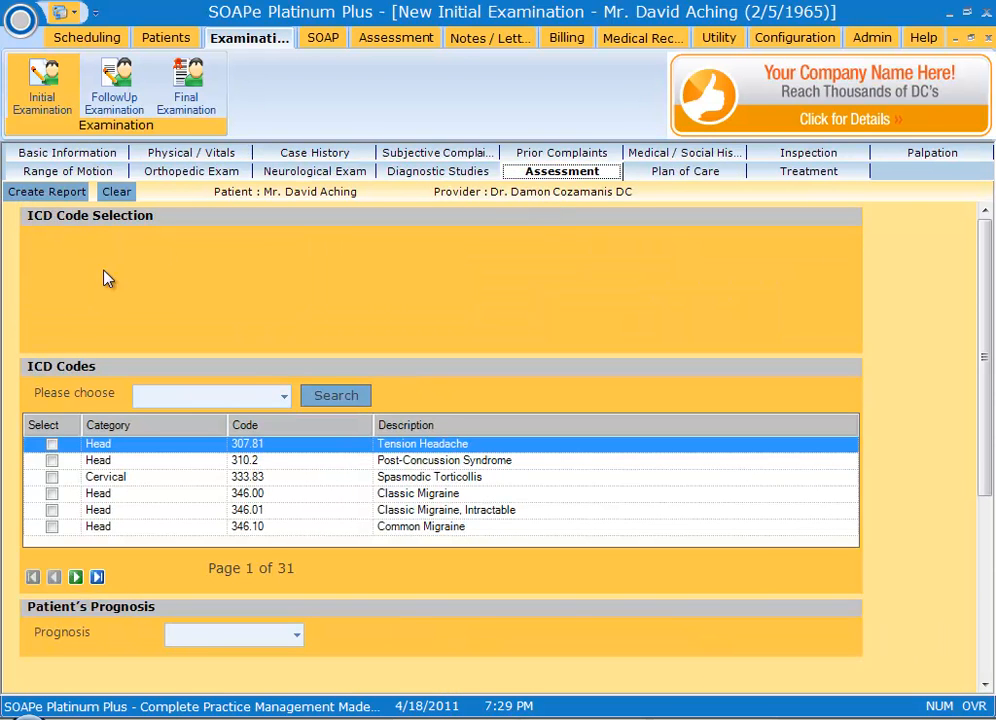
left_click(51, 478)
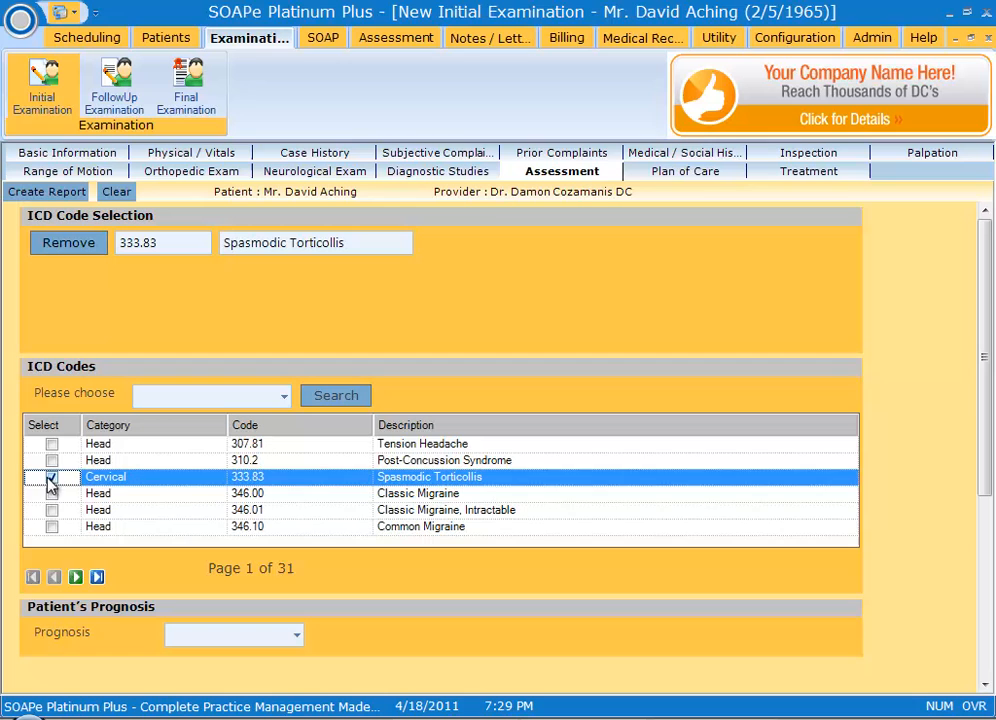
left_click(76, 577)
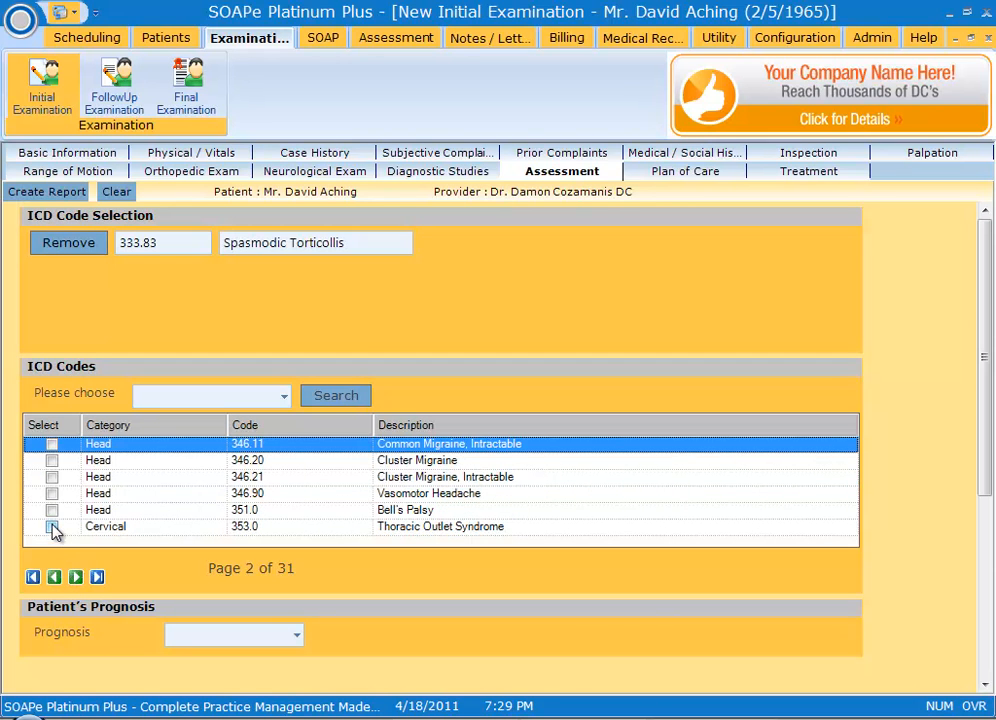
left_click(52, 527)
left_click(76, 577)
left_click(76, 577)
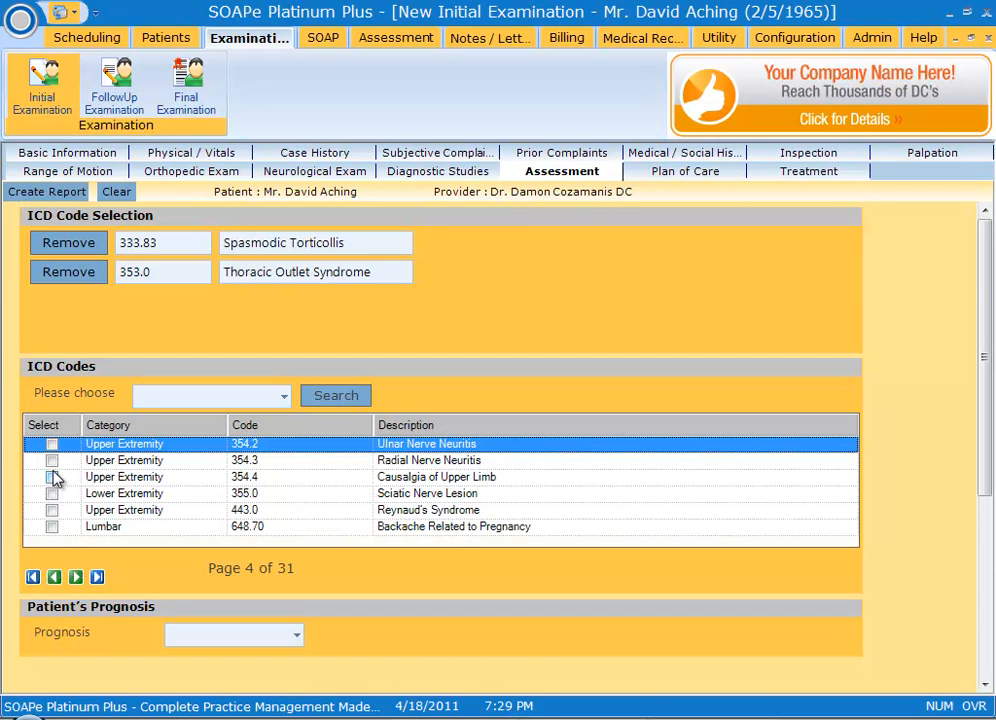
left_click(52, 494)
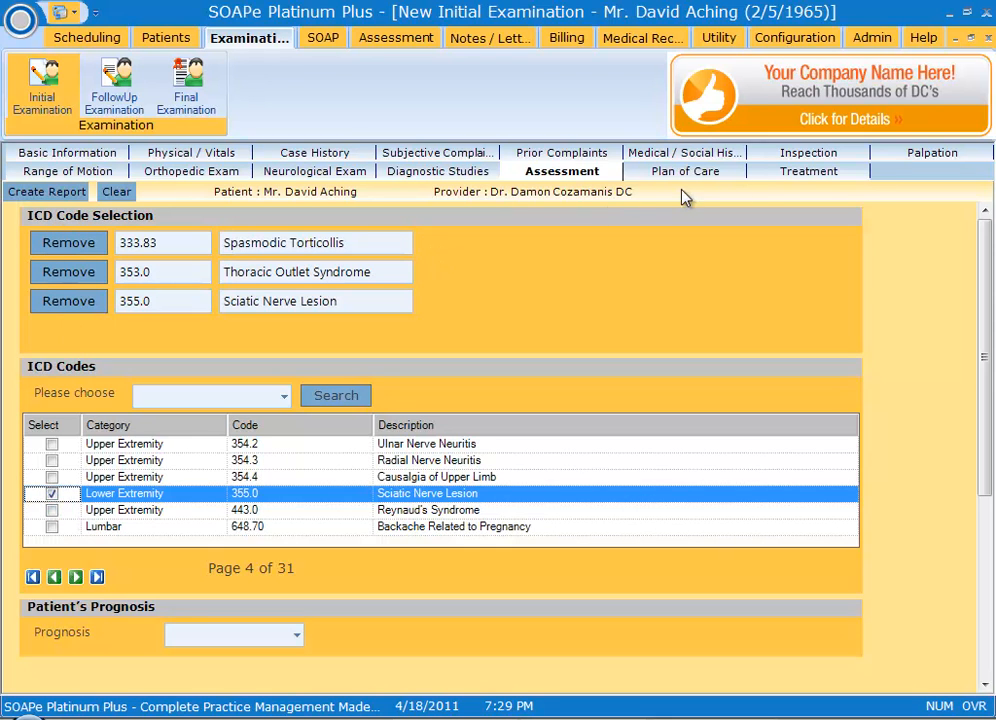
Step: Find the EXAMS procedures and add 99202 NEW PATIENT EXAM (EXPANDED PROBLEM) to the treatment
left_click(810, 172)
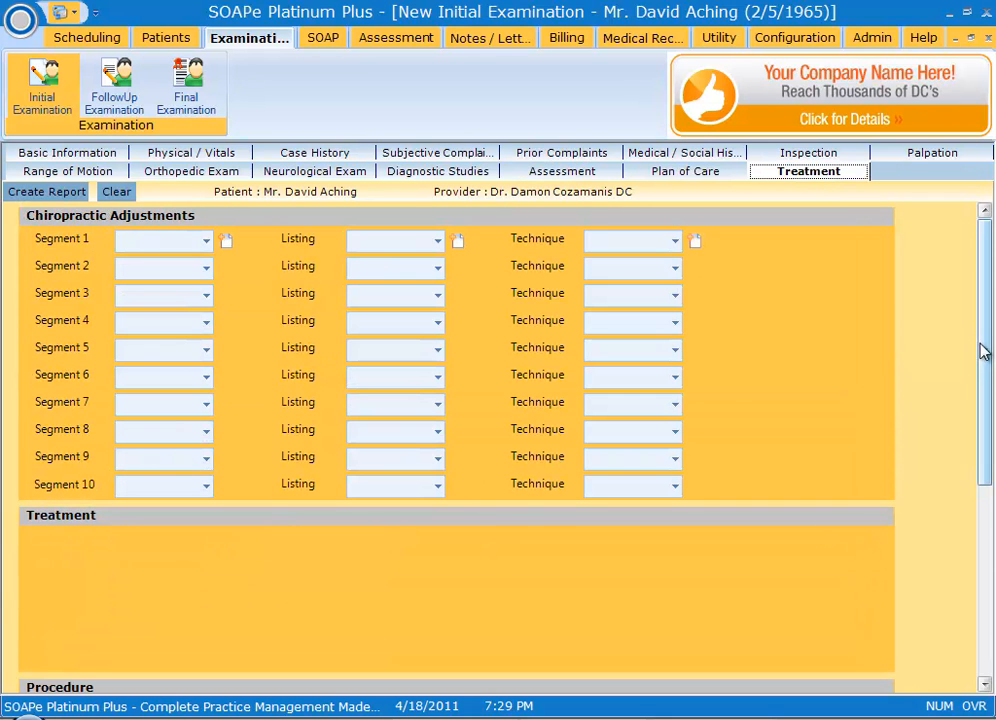
left_click_drag(980, 345, 993, 505)
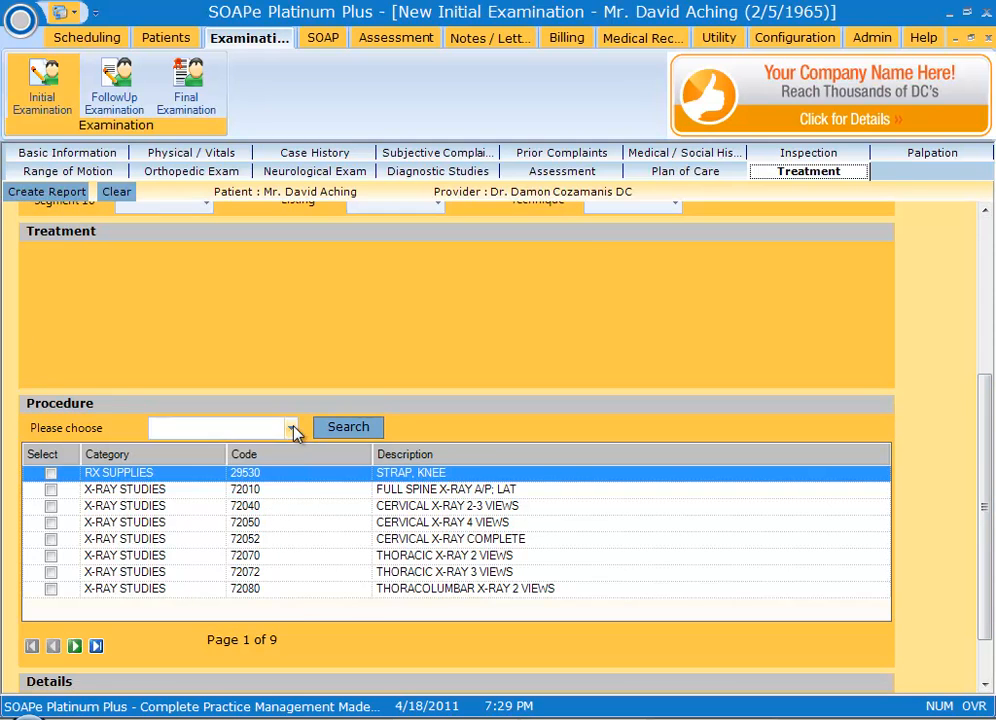
left_click(294, 429)
left_click(238, 516)
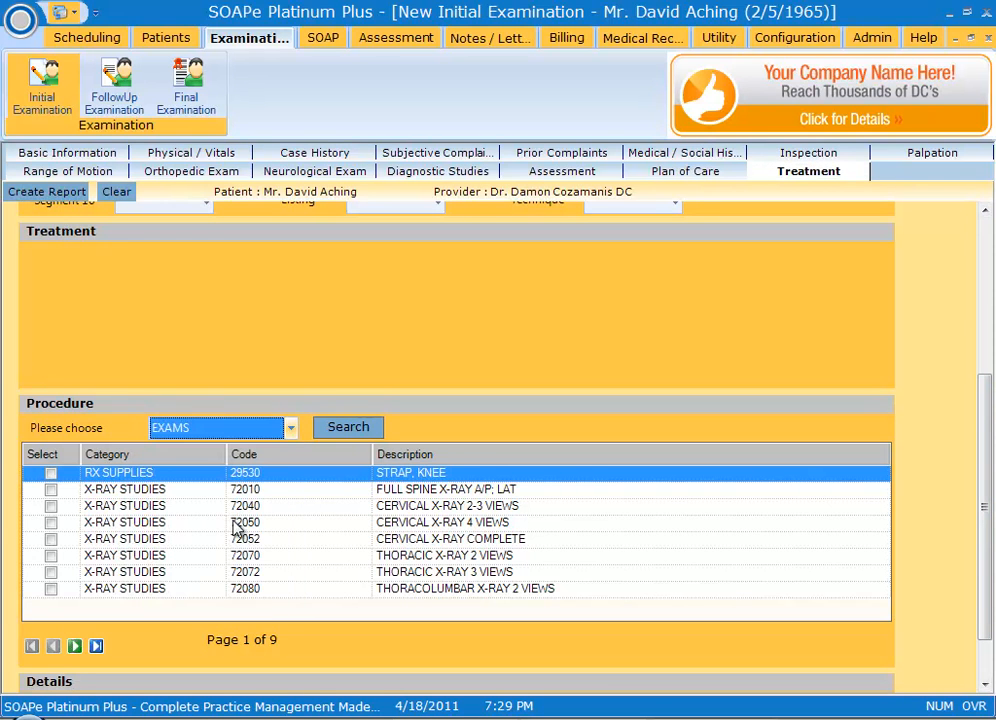
left_click(347, 427)
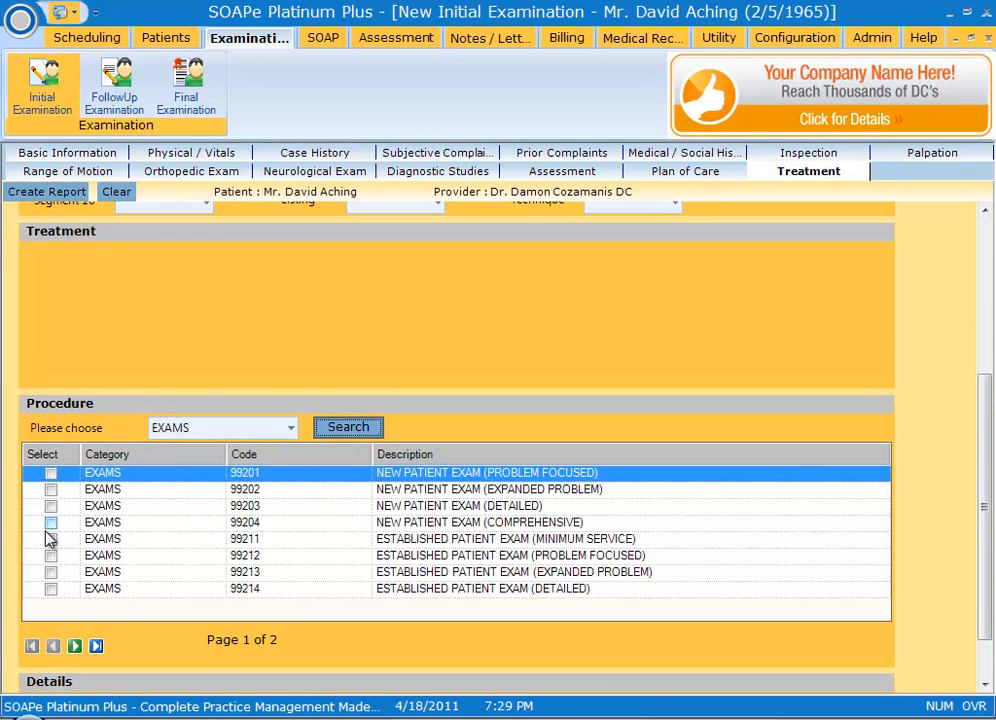
left_click(50, 489)
left_click(50, 489)
Step: Find the ADJUSTMENTS procedures and add 98941 CMT 3-4 REGIONS to the treatment
left_click(290, 428)
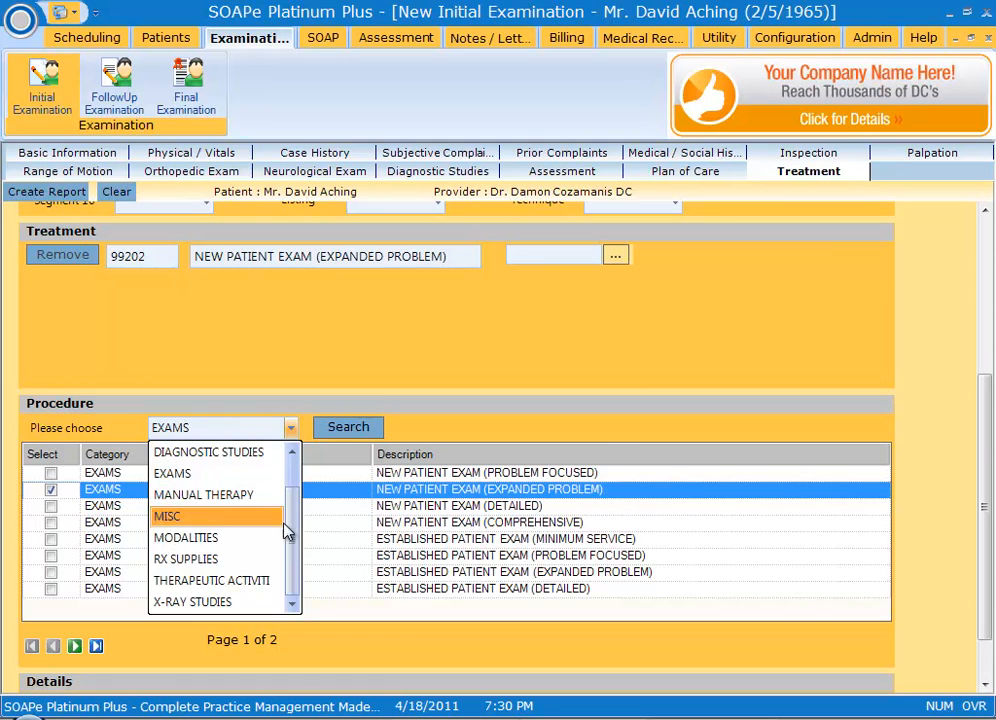
left_click_drag(287, 535, 291, 482)
left_click(224, 474)
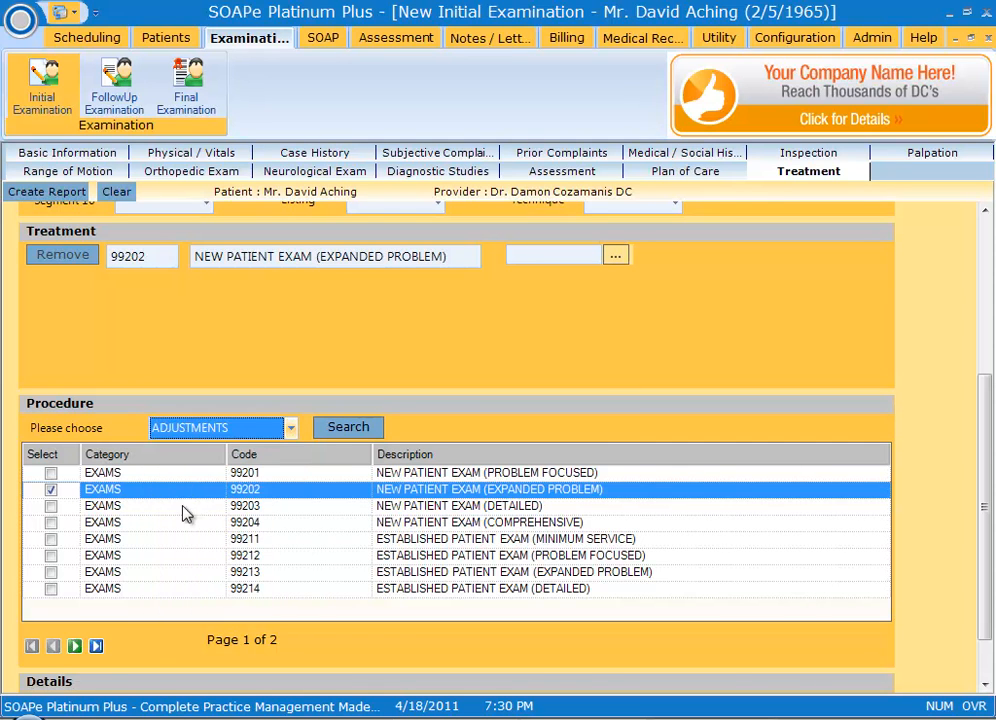
left_click(322, 428)
left_click(53, 490)
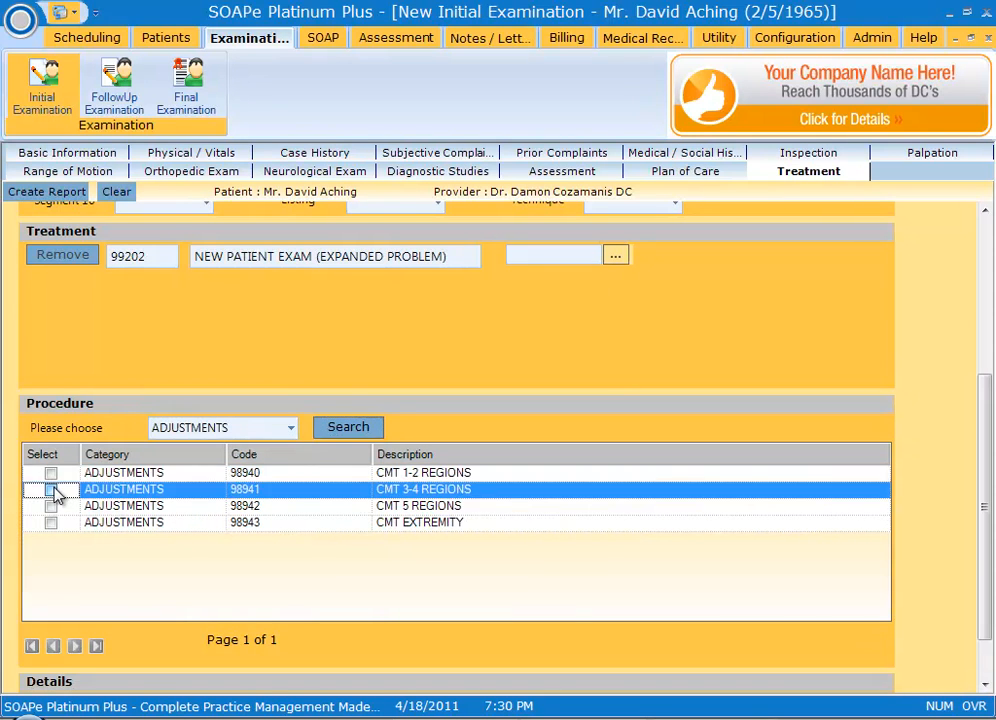
left_click(50, 489)
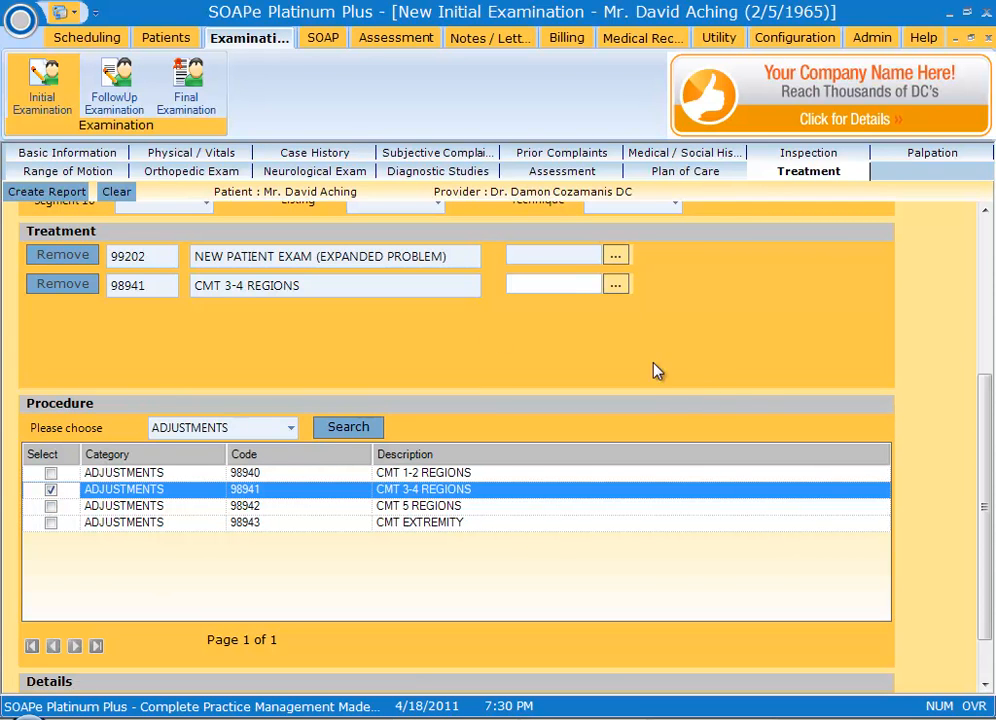
Step: Create the initial examination report and have the bill generated automatically
left_click(42, 195)
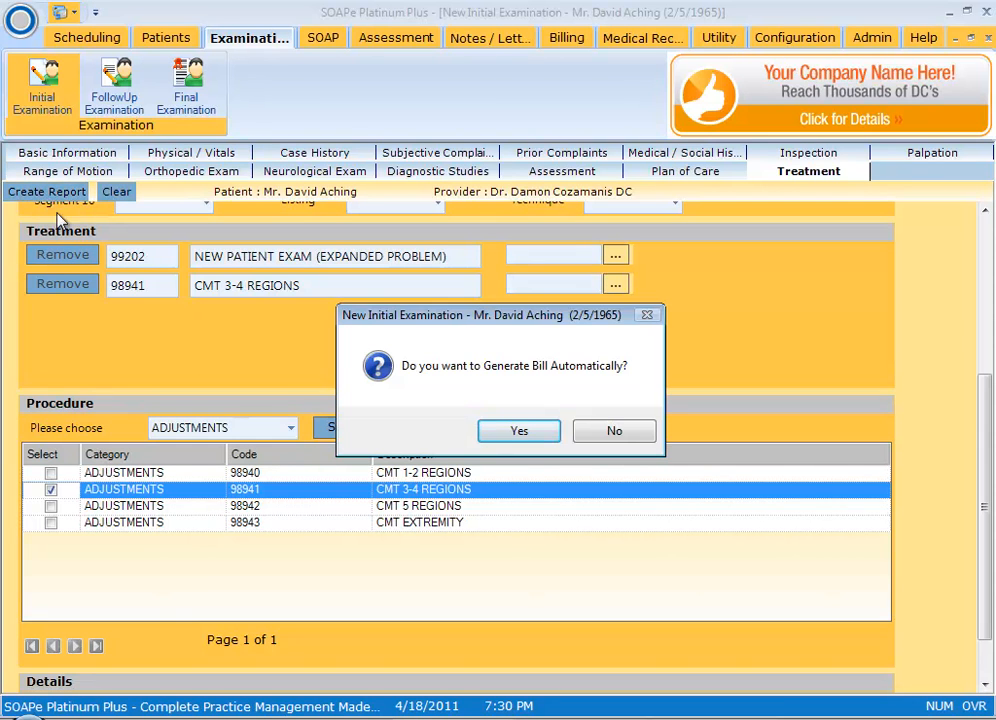
left_click(548, 437)
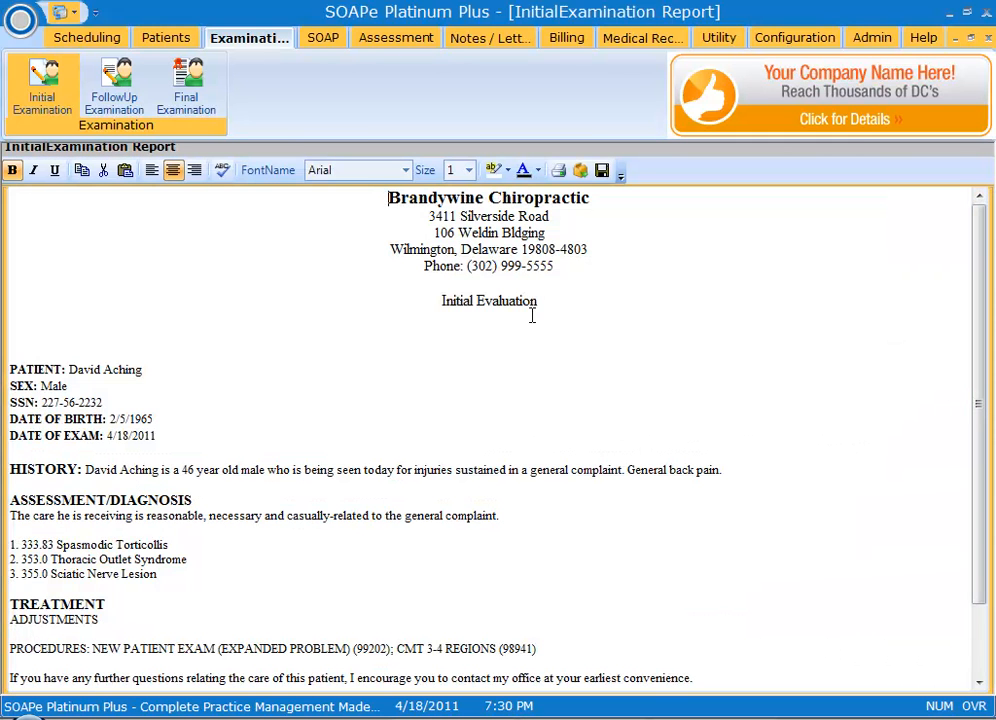
Step: Review the unauthorized billing charges for the visit and authorize all of them
left_click(566, 38)
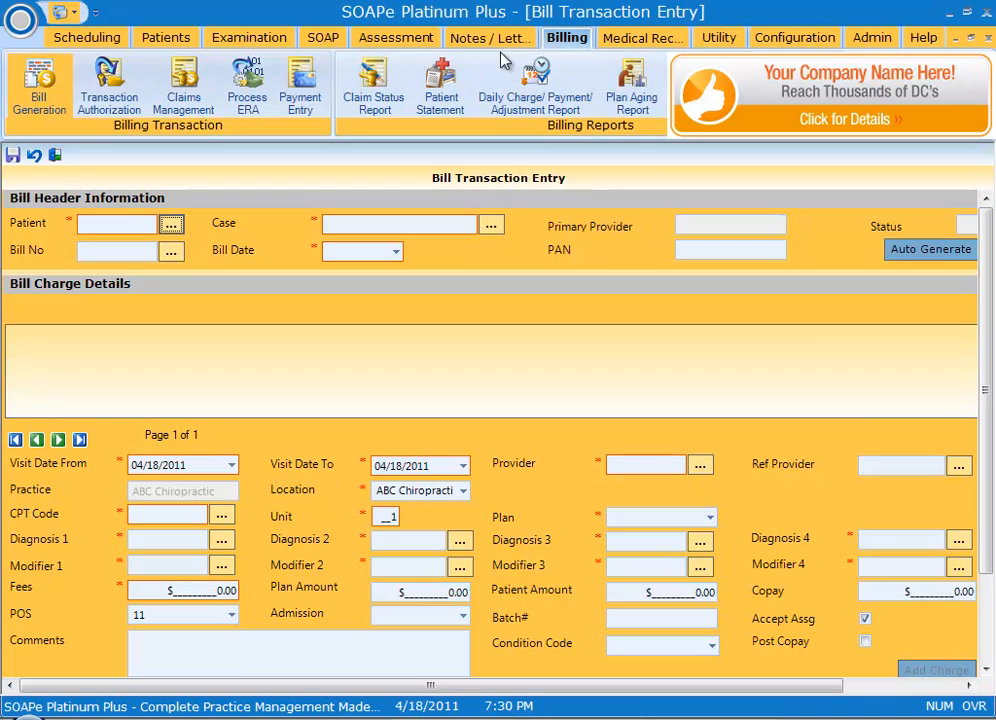
left_click(108, 88)
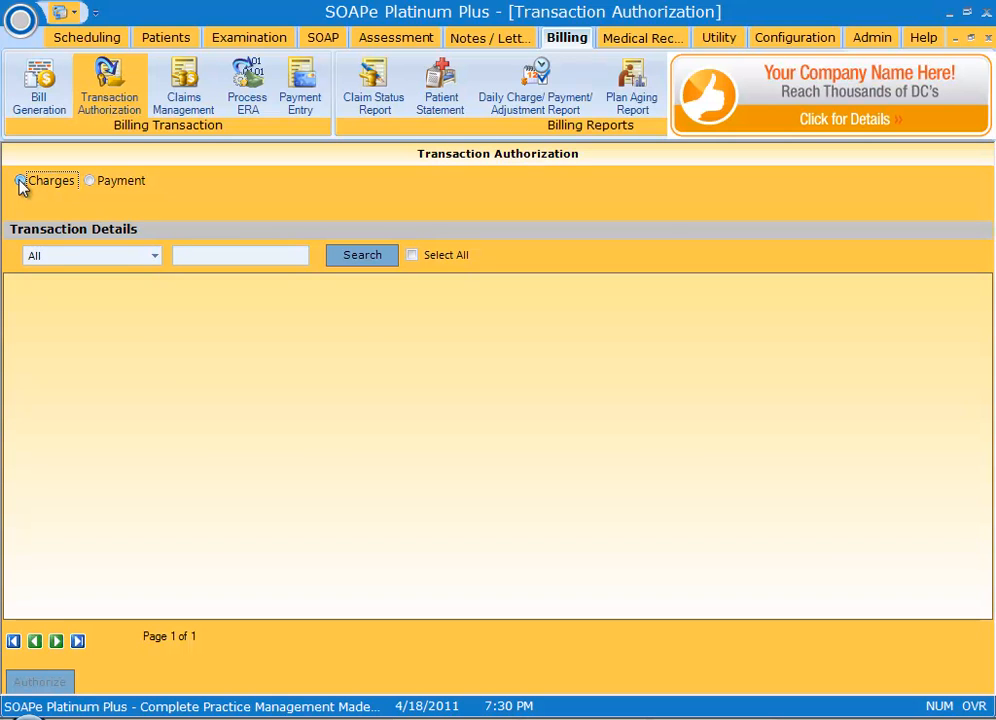
left_click(20, 182)
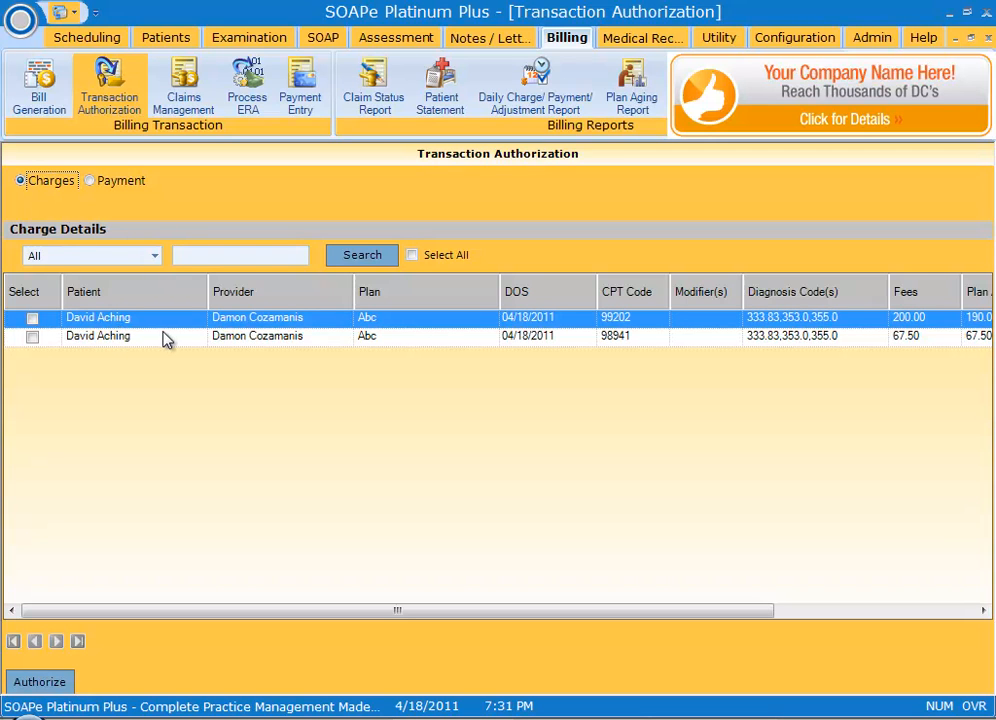
left_click(433, 318)
left_click(909, 317)
left_click(416, 256)
left_click(36, 688)
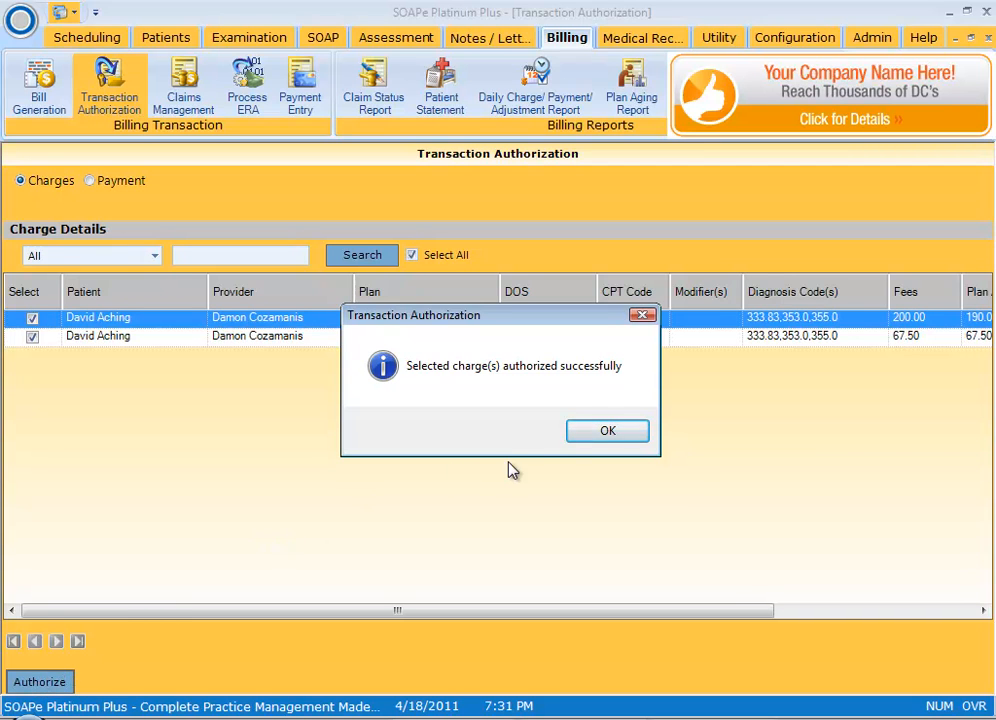
left_click(607, 431)
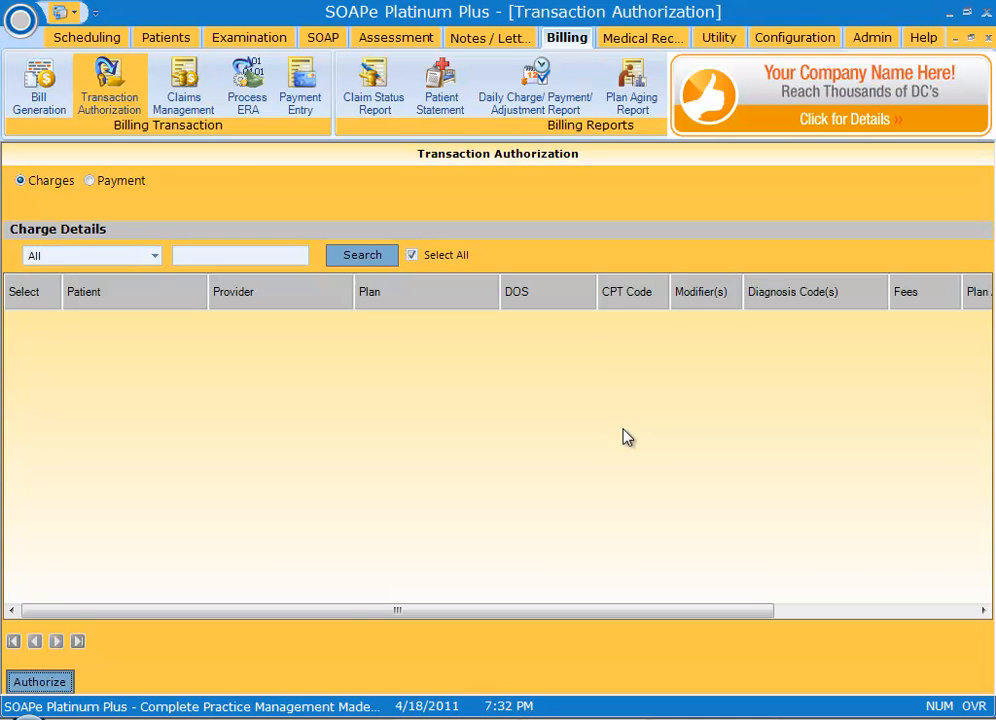
Step: Filter the claims by Pending status and generate the claim for the patient's 04/18/2011 bill
left_click(180, 80)
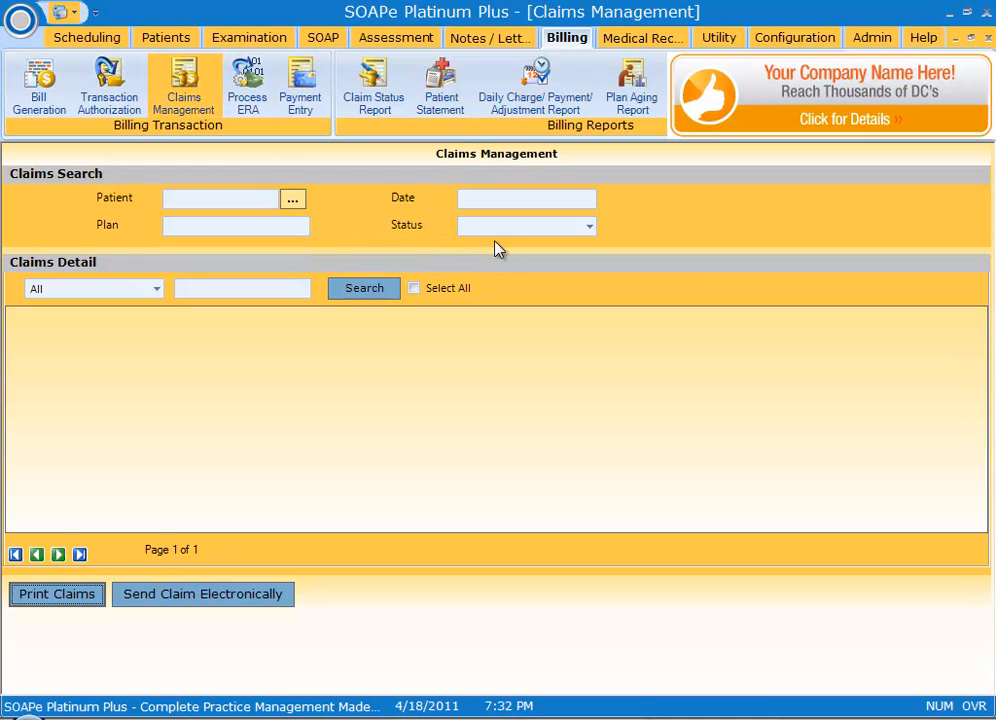
left_click(590, 228)
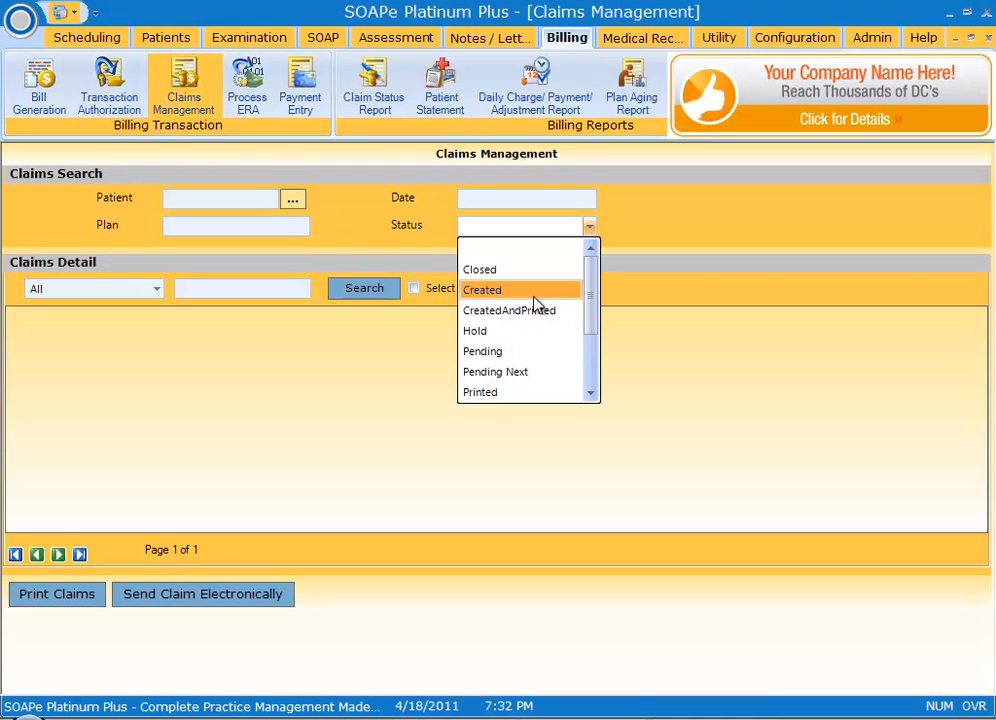
left_click(520, 351)
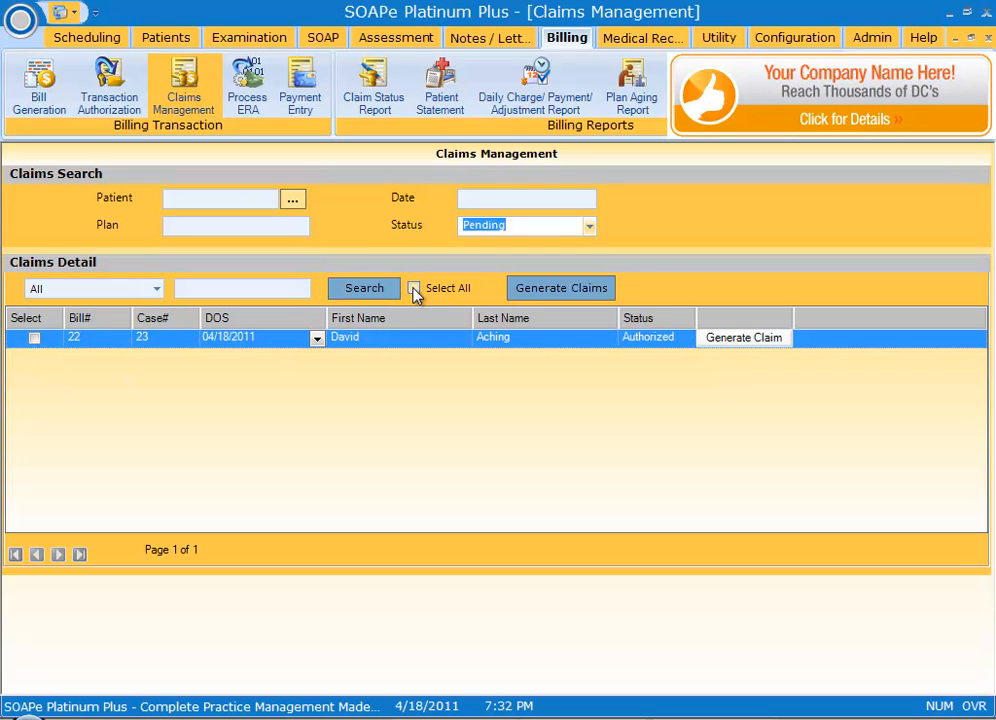
left_click(34, 341)
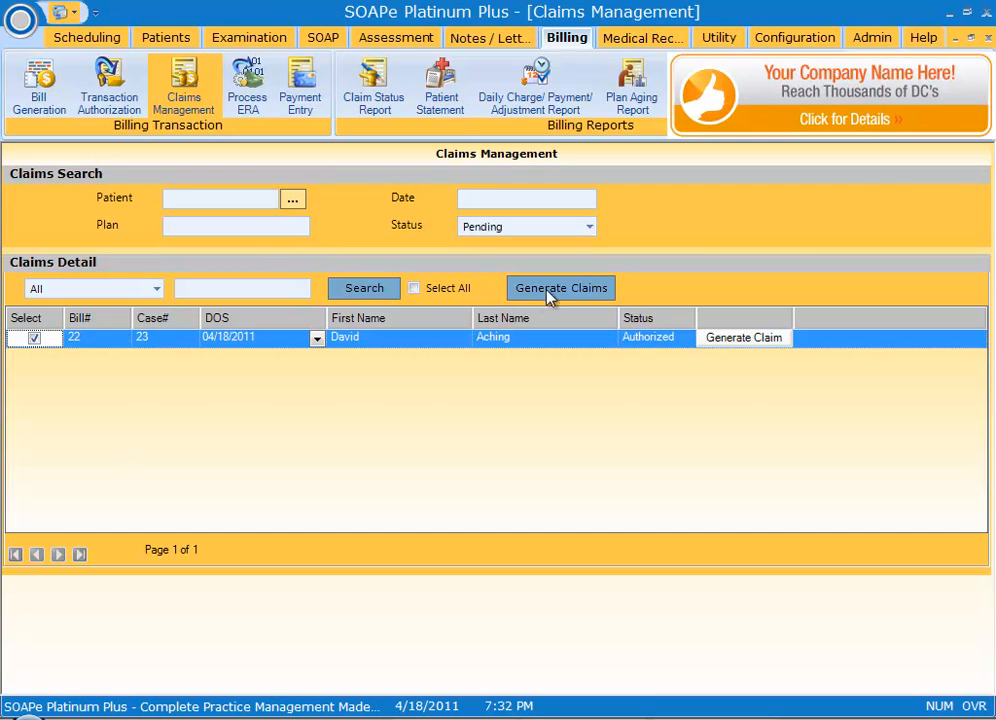
left_click(577, 289)
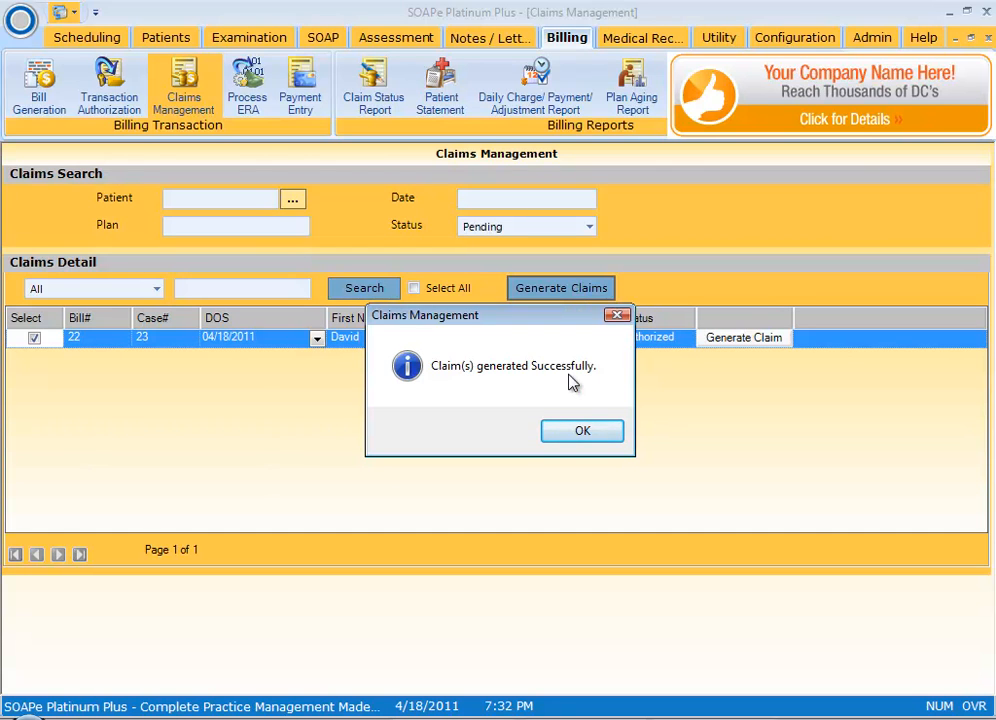
Step: Acknowledge the claim generation and filter the claims by Created status
left_click(586, 432)
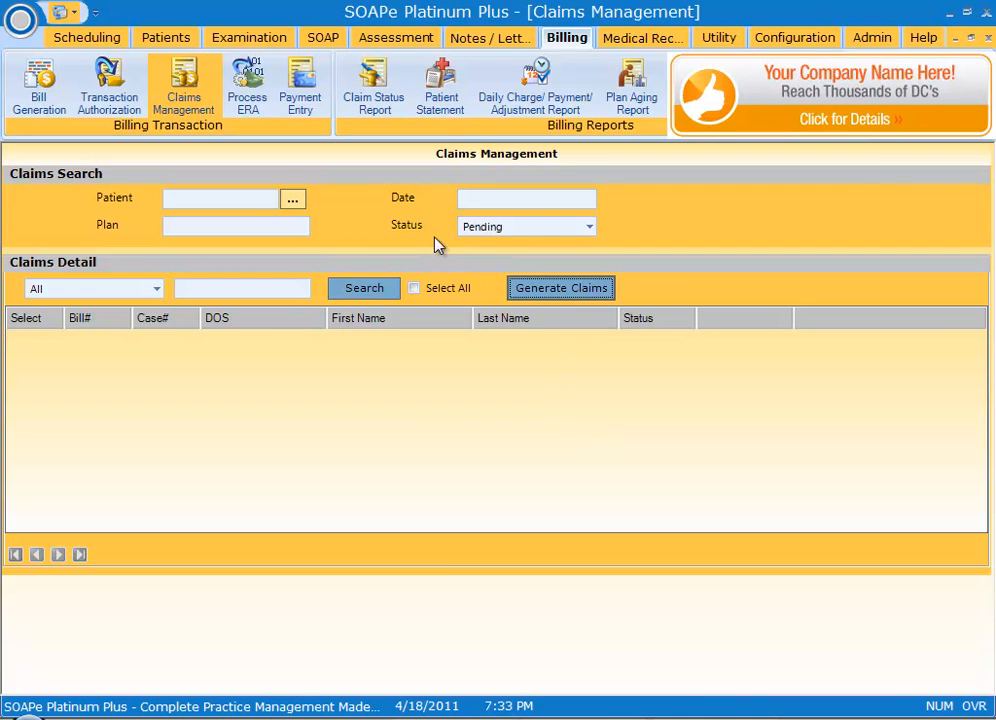
left_click(590, 232)
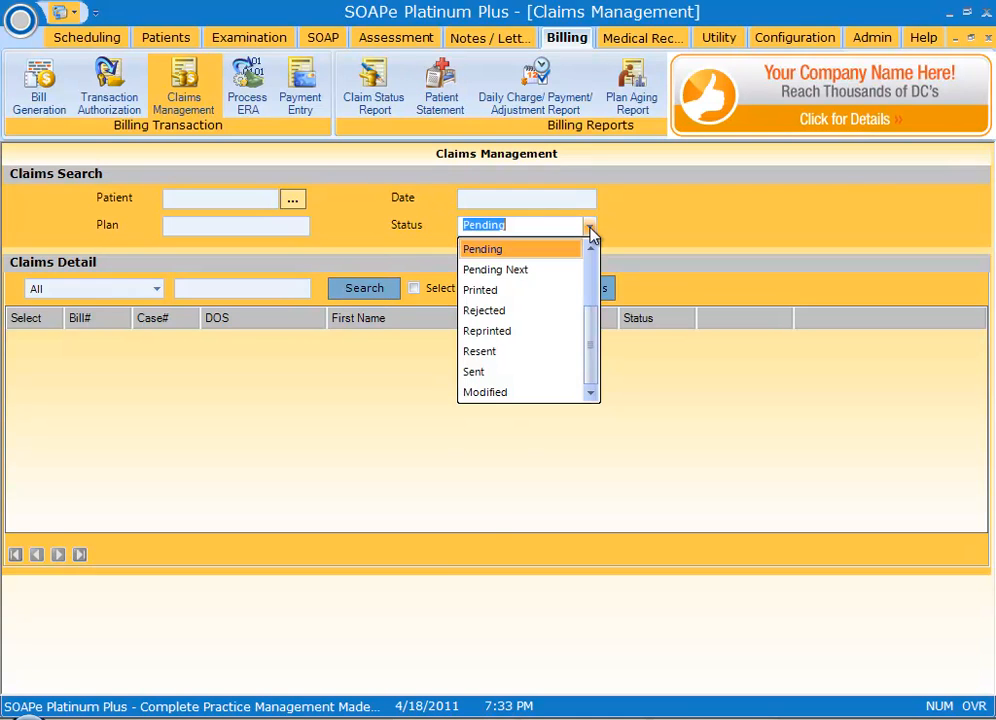
left_click_drag(592, 322, 590, 280)
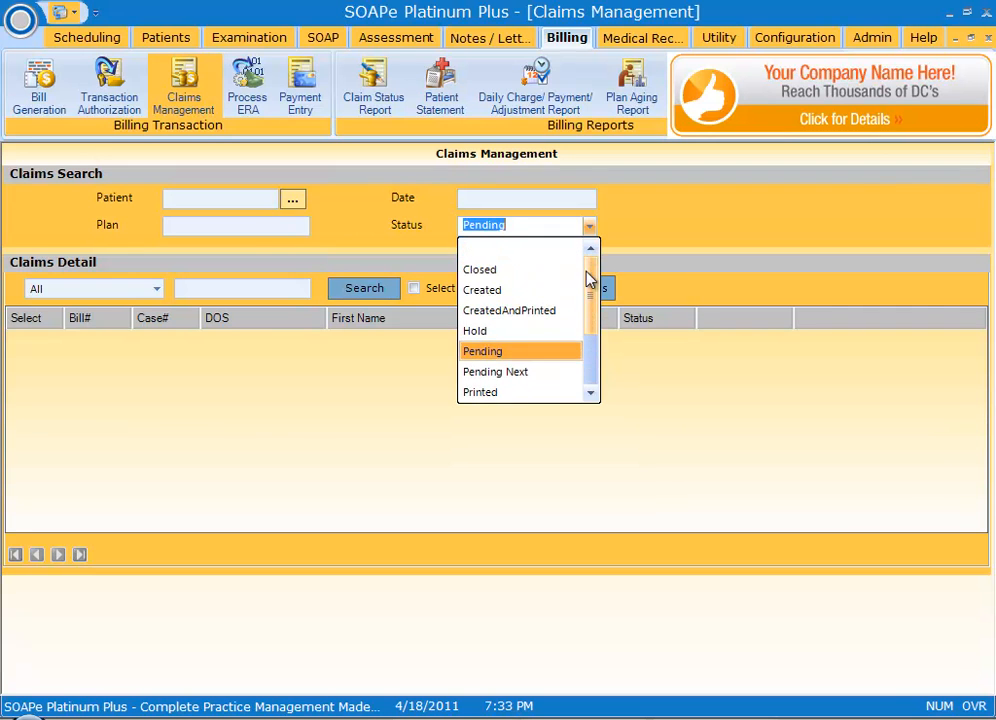
left_click(512, 290)
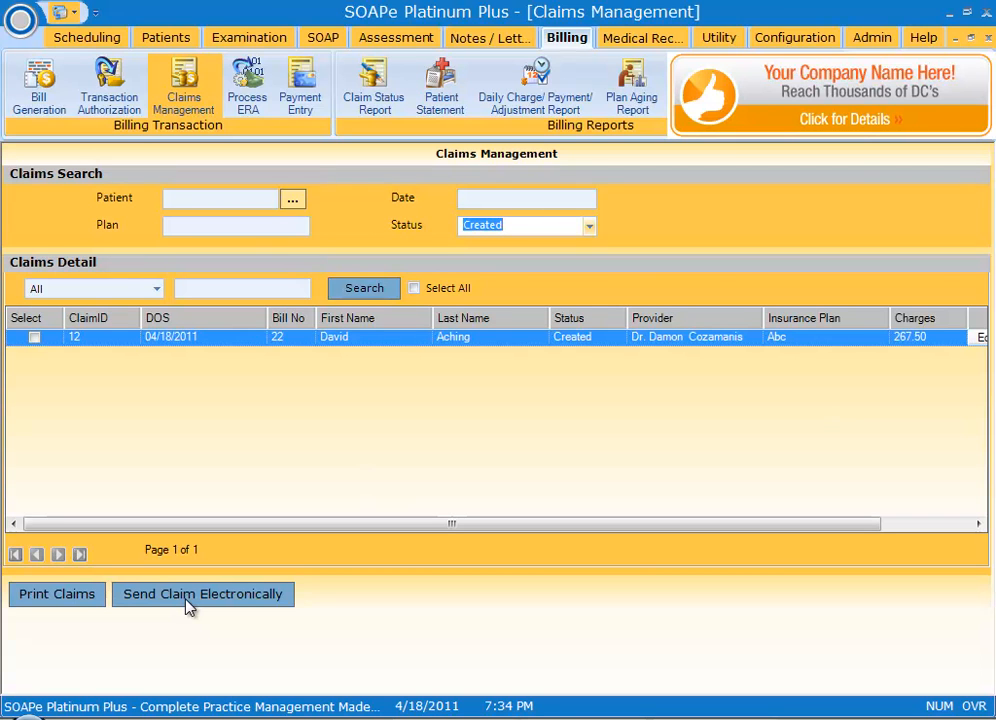
Step: Print the created 04/18/2011 claim with all printer margins at 230, review the printed form and close it
left_click(34, 339)
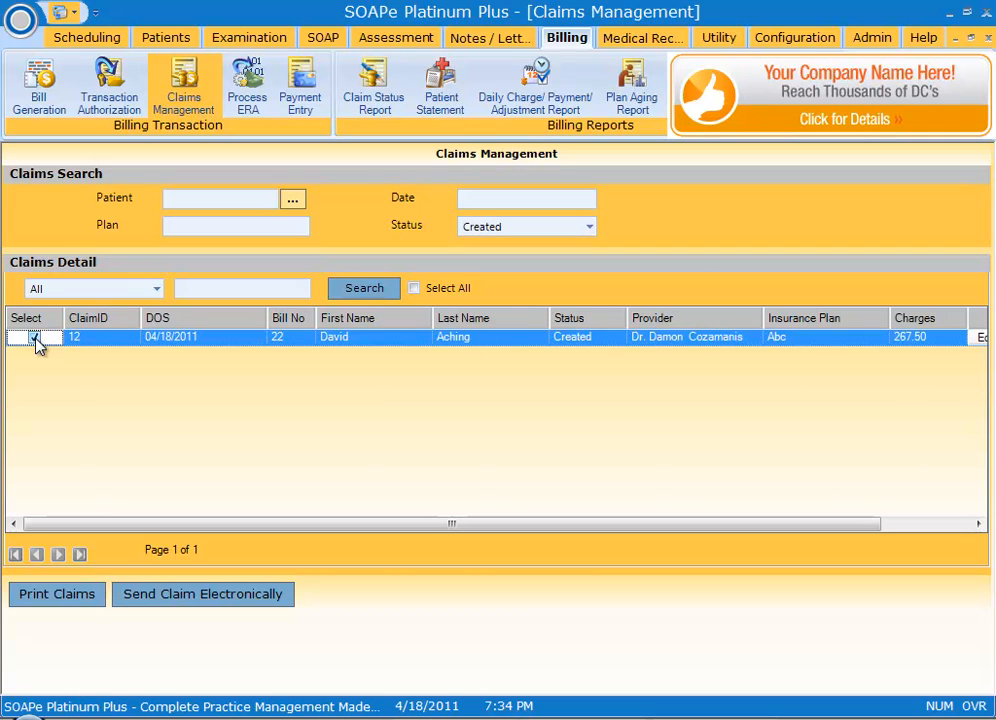
left_click(50, 598)
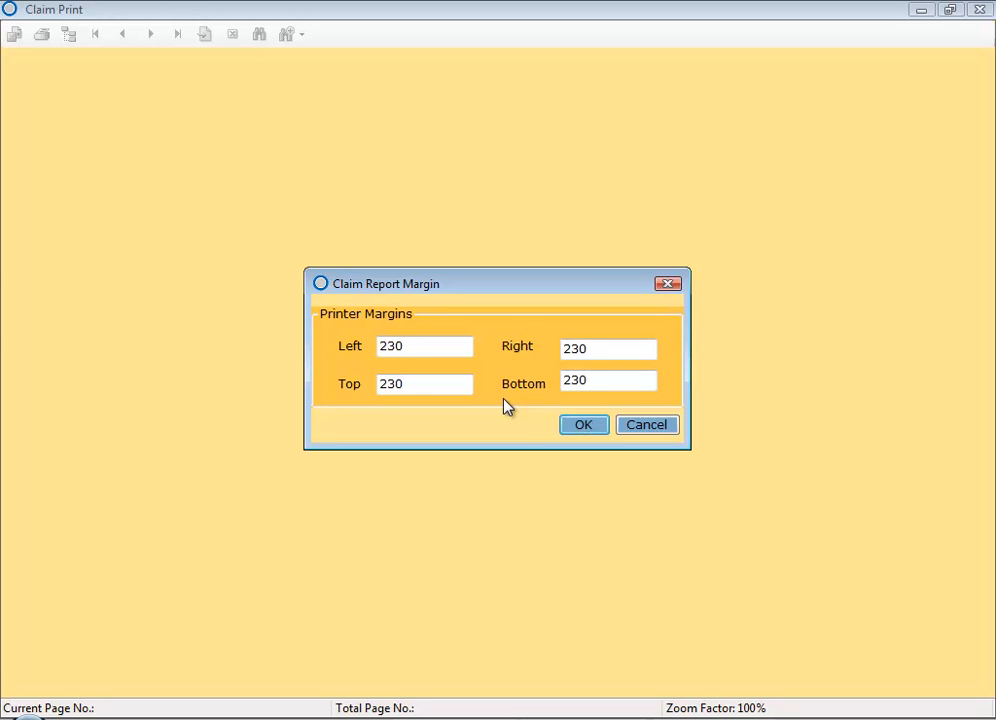
left_click(585, 426)
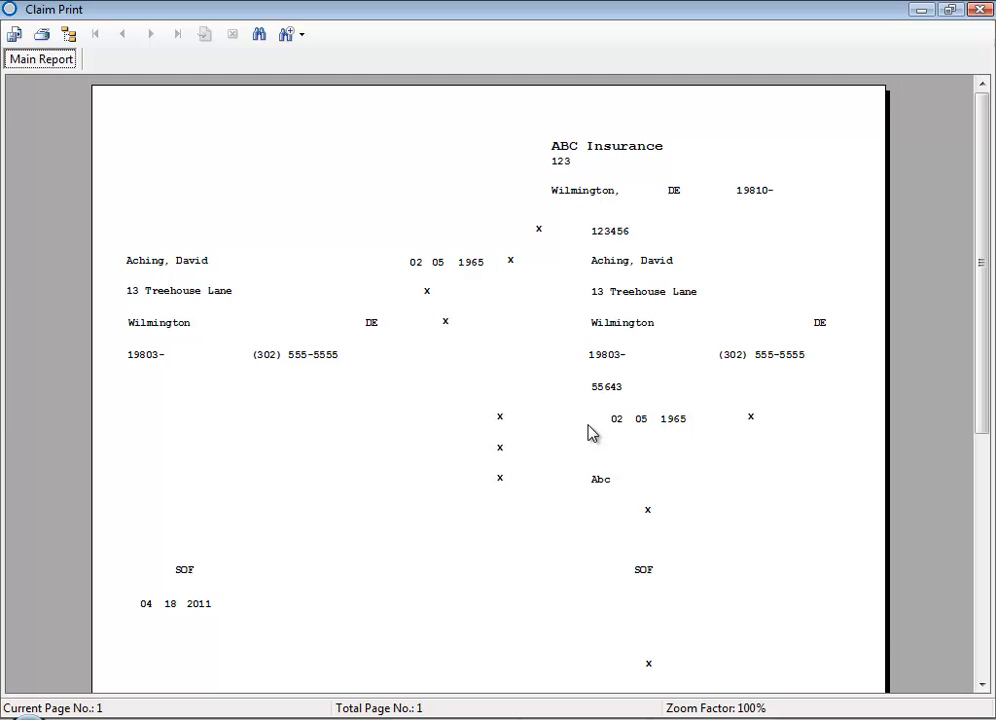
left_click_drag(986, 198, 987, 441)
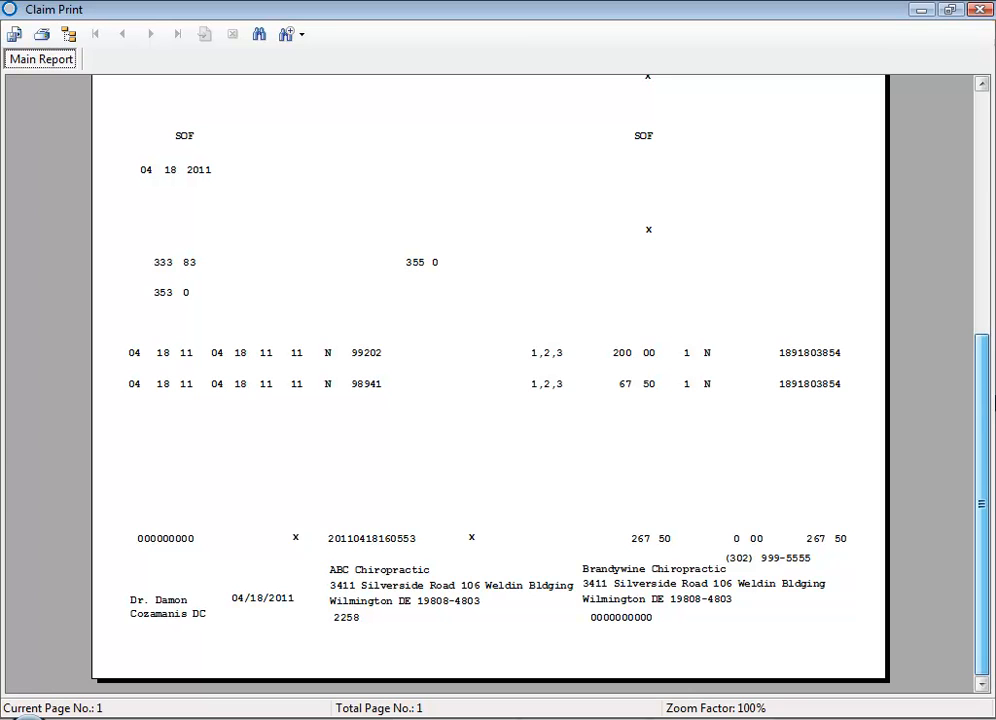
left_click(979, 10)
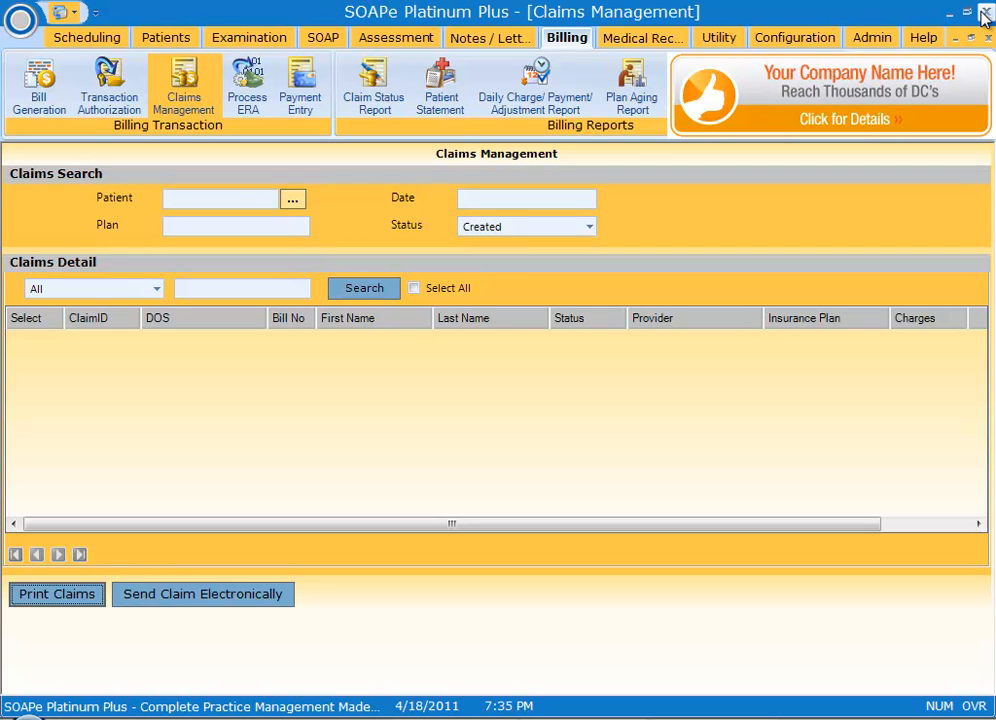
Step: Start a plan payment entry for the patient whose date of onset is 04/18/2011
left_click(300, 95)
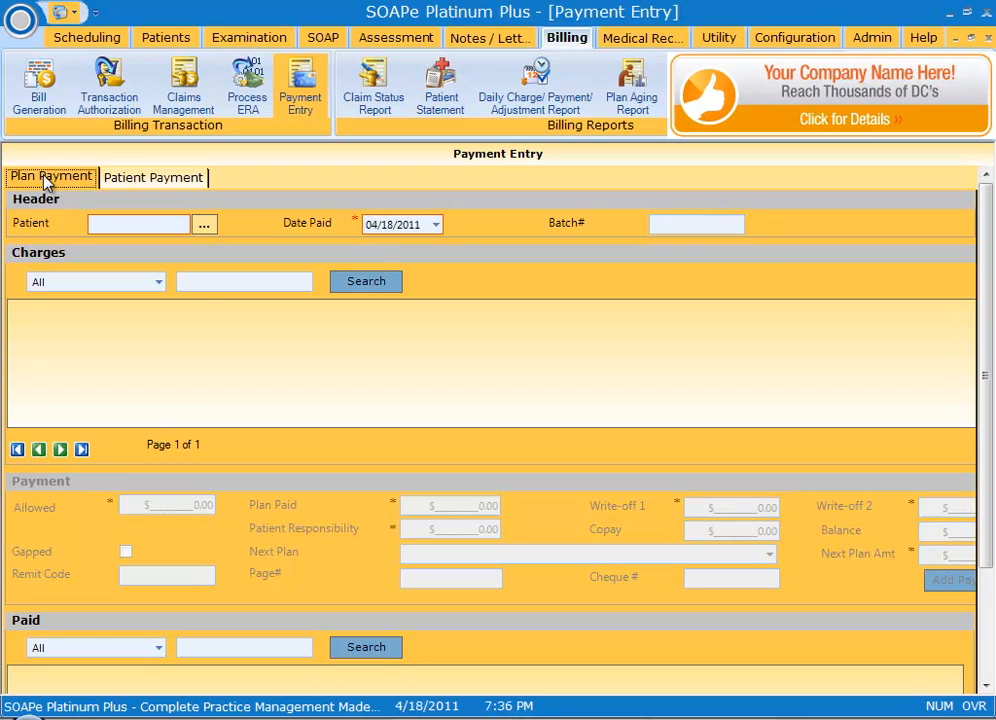
left_click(206, 230)
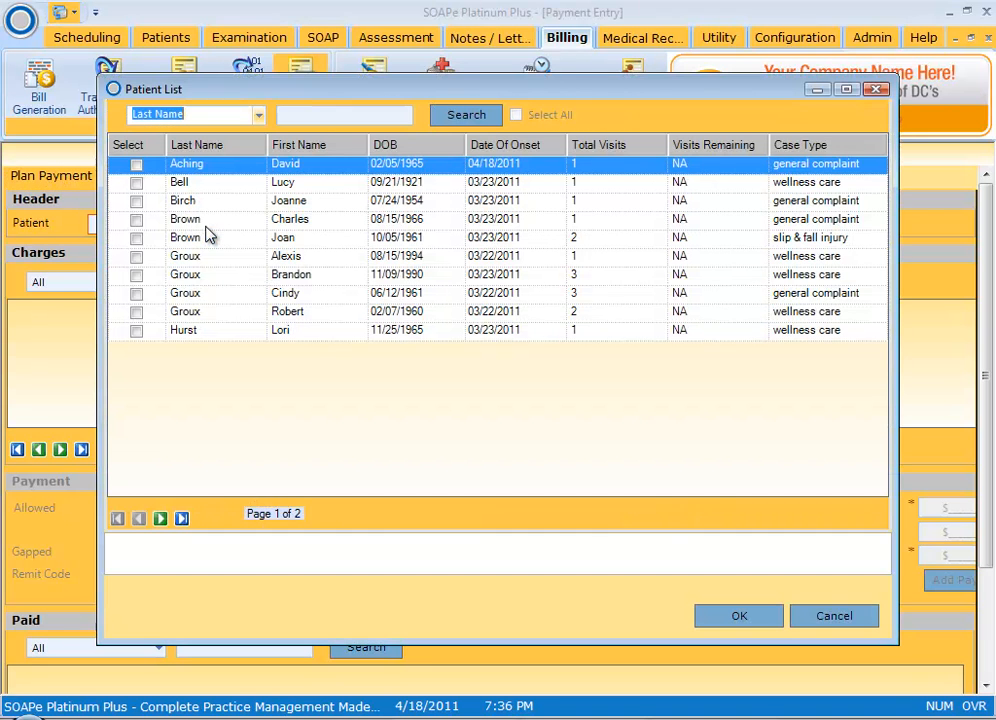
left_click(137, 165)
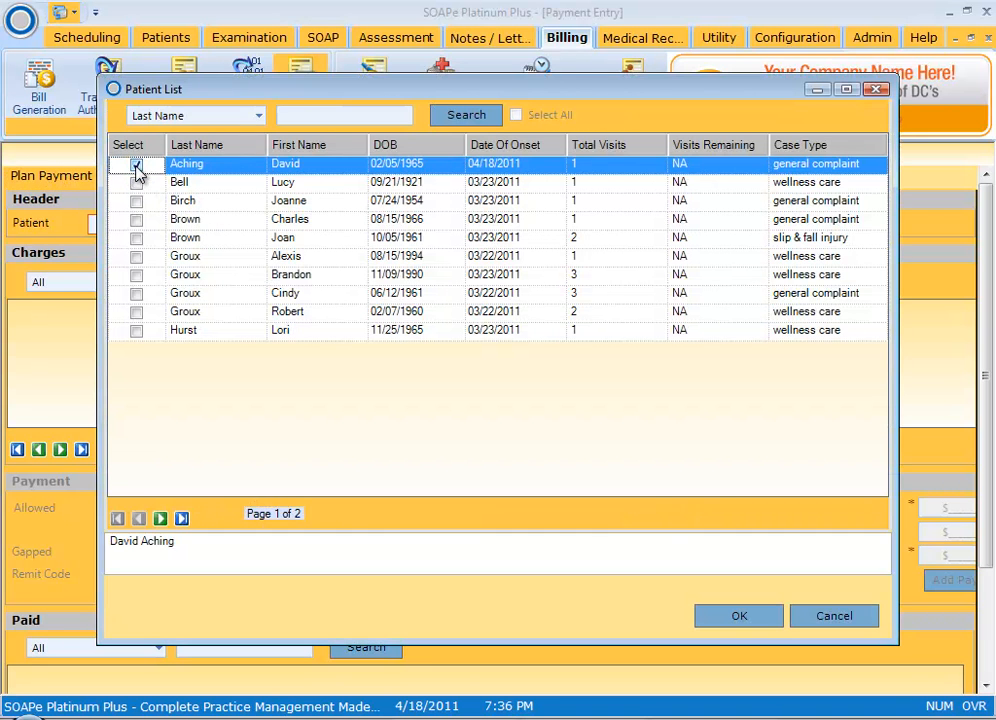
left_click(745, 620)
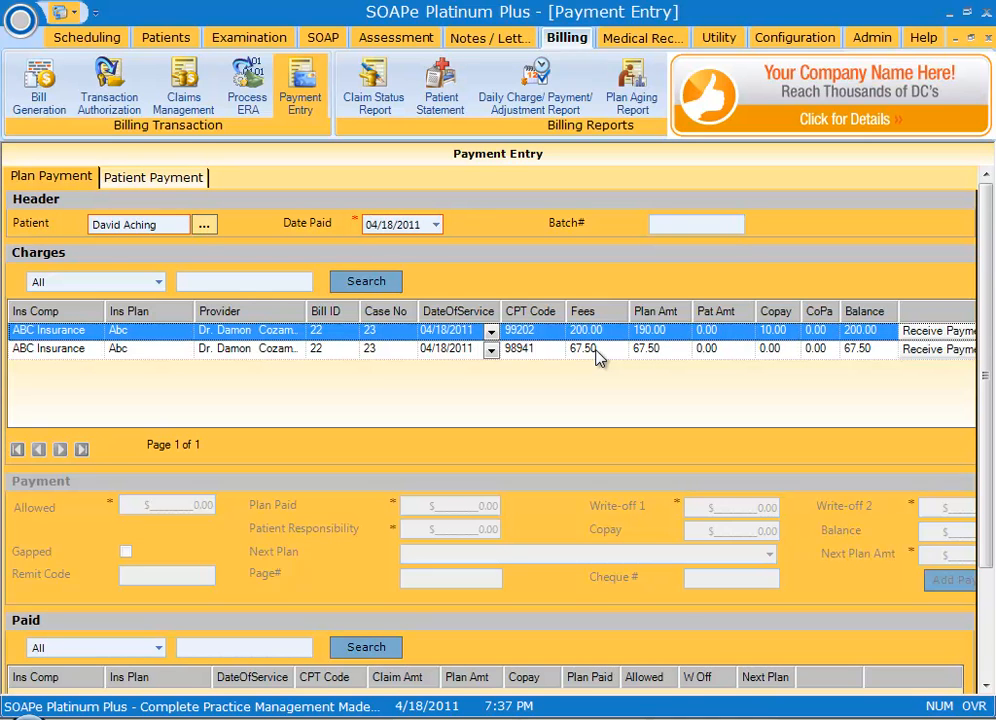
Step: Receive the payment for the CPT 99202 charge with $150.00 allowed and $140.00 paid by the plan
left_click(942, 336)
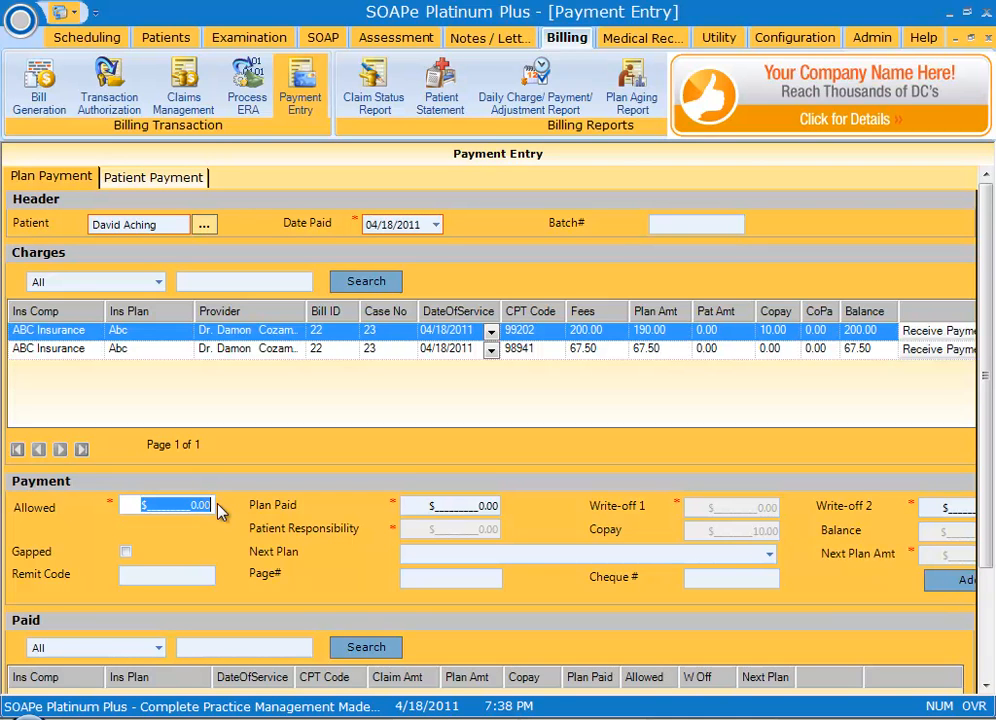
type("150")
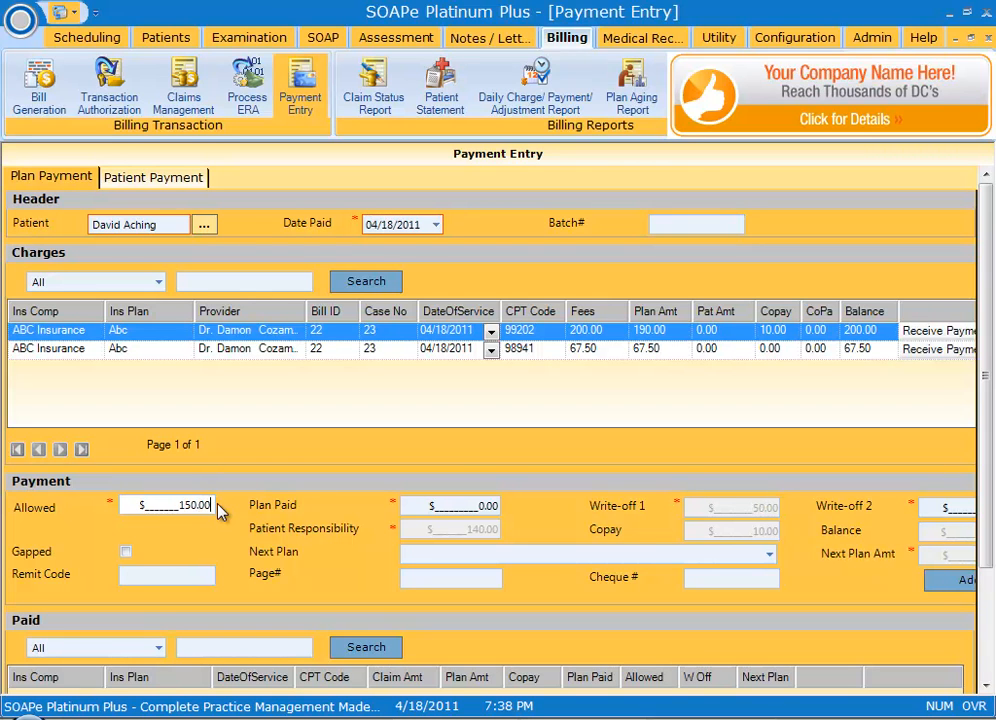
key("Tab")
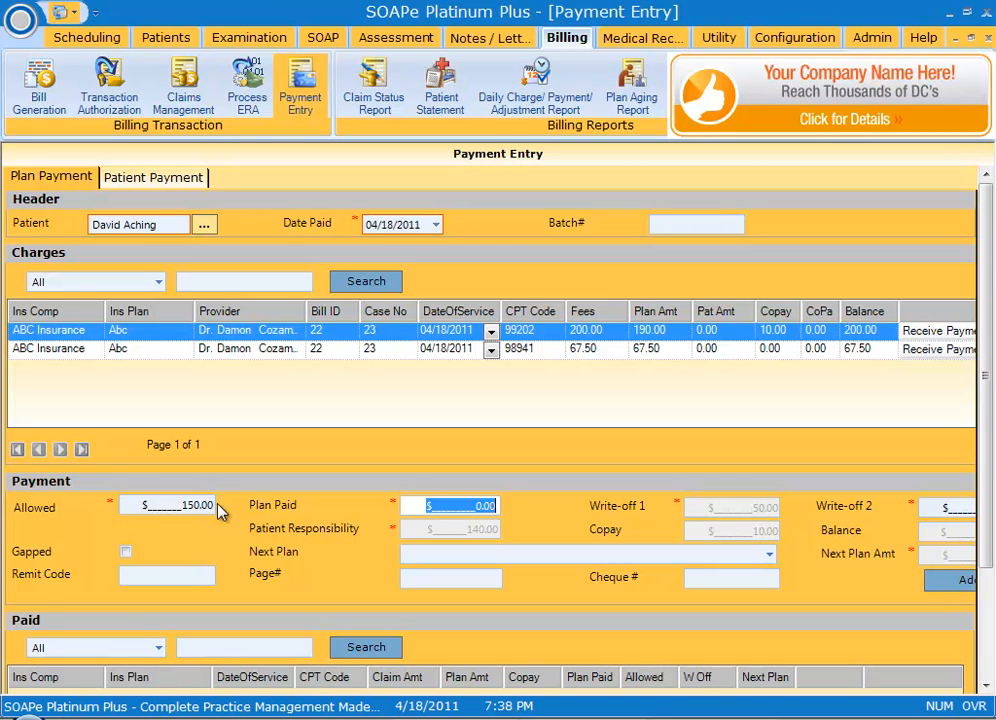
type("140__")
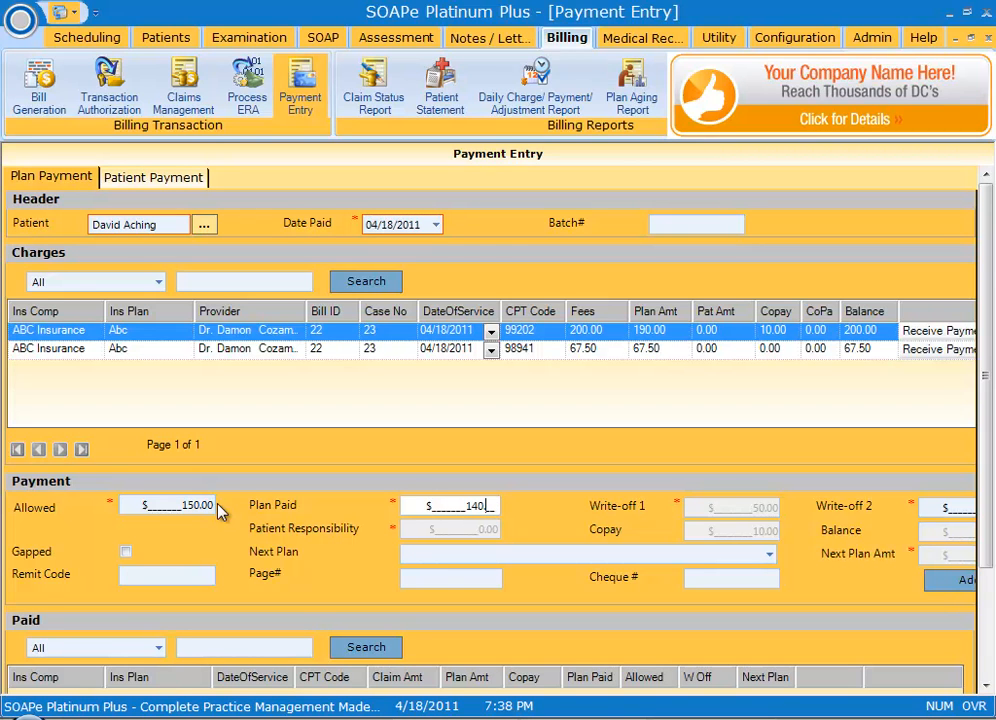
key("Tab")
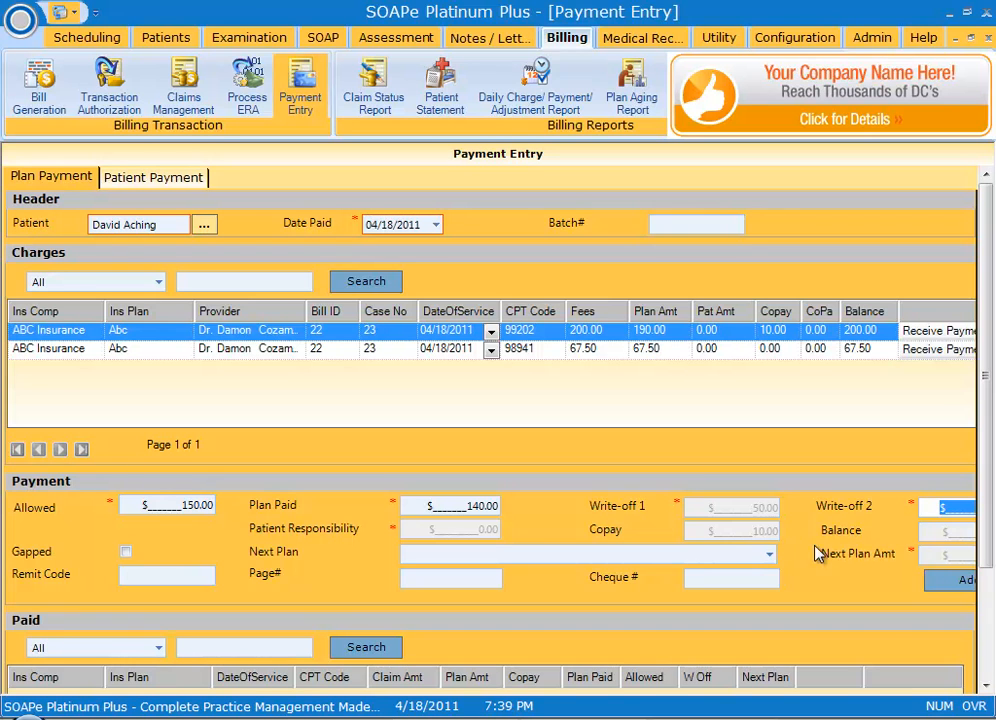
Step: Fill in the cheque number for the CPT 99202 payment and add the payment
left_click(962, 582)
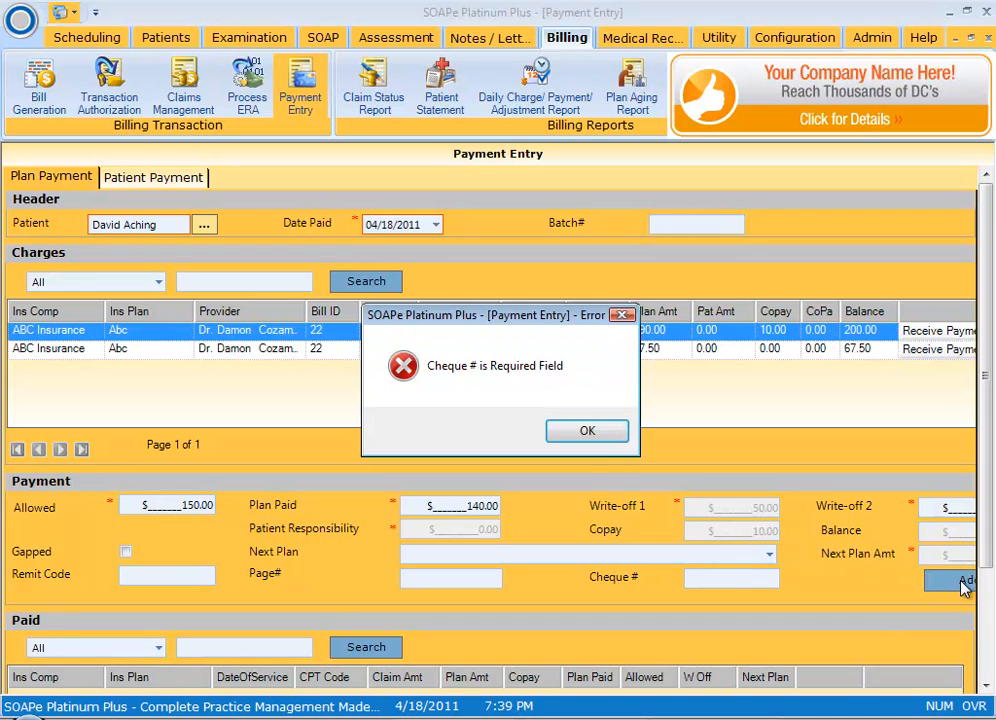
left_click(589, 432)
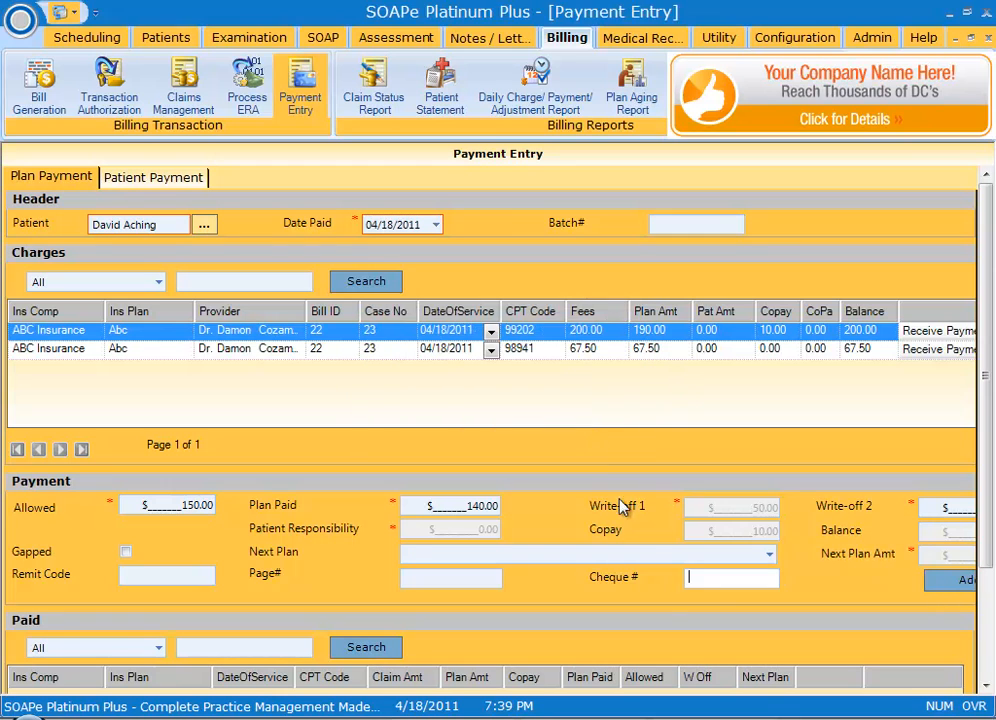
left_click(693, 577)
left_click(962, 582)
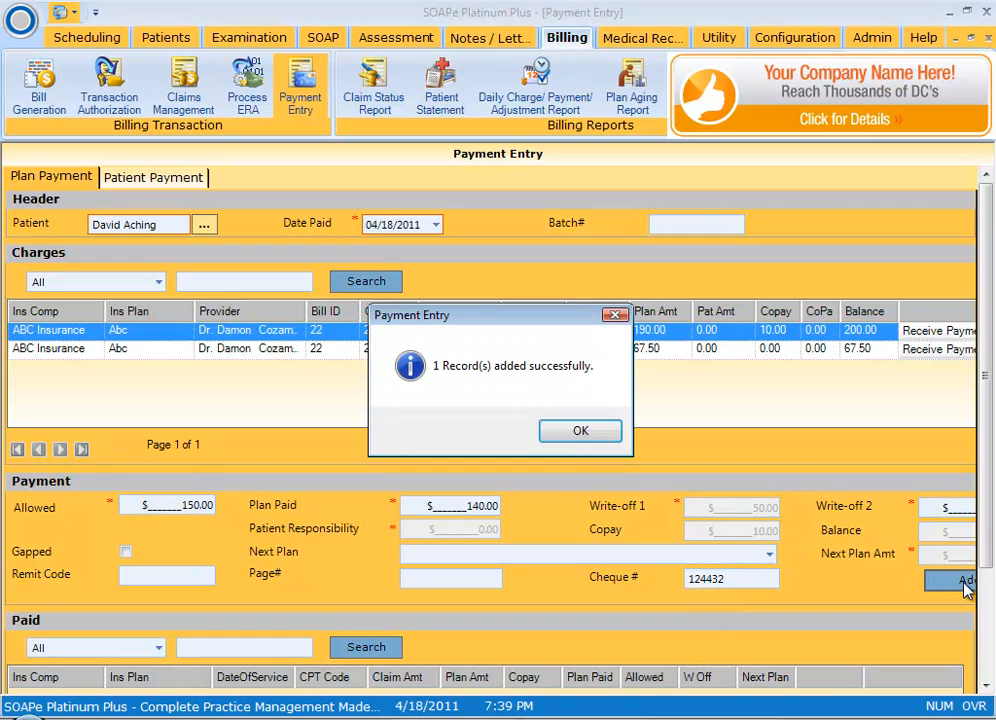
left_click(582, 433)
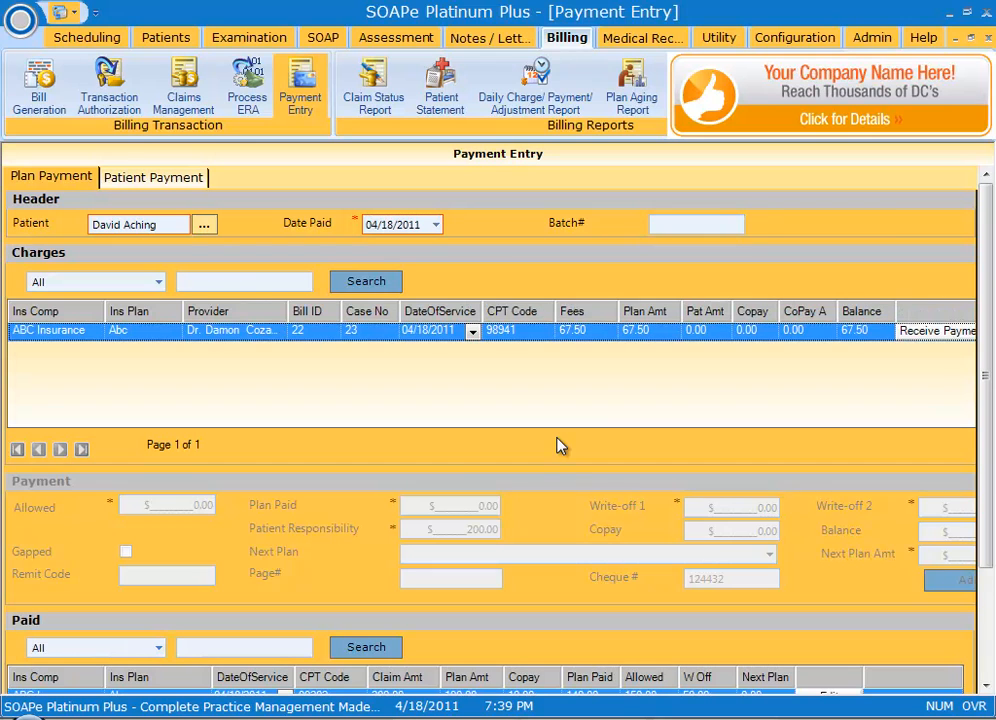
Step: Receive and add the payment for the CPT 98941 charge with $67.50 allowed and $67.50 paid by the plan, keeping the same cheque number
left_click(951, 336)
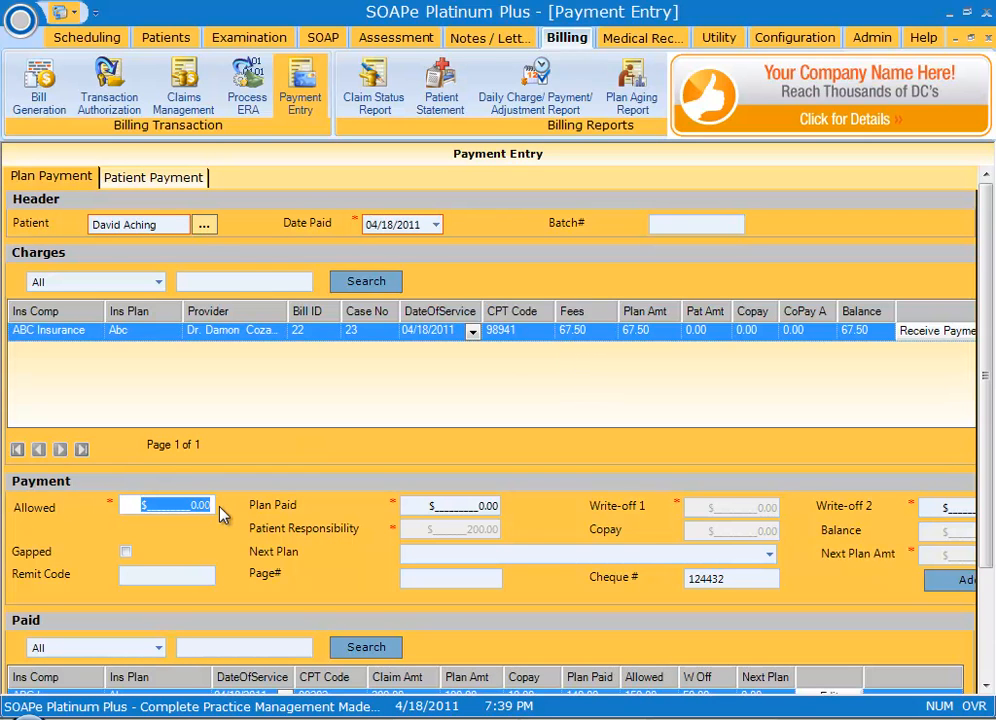
type("67")
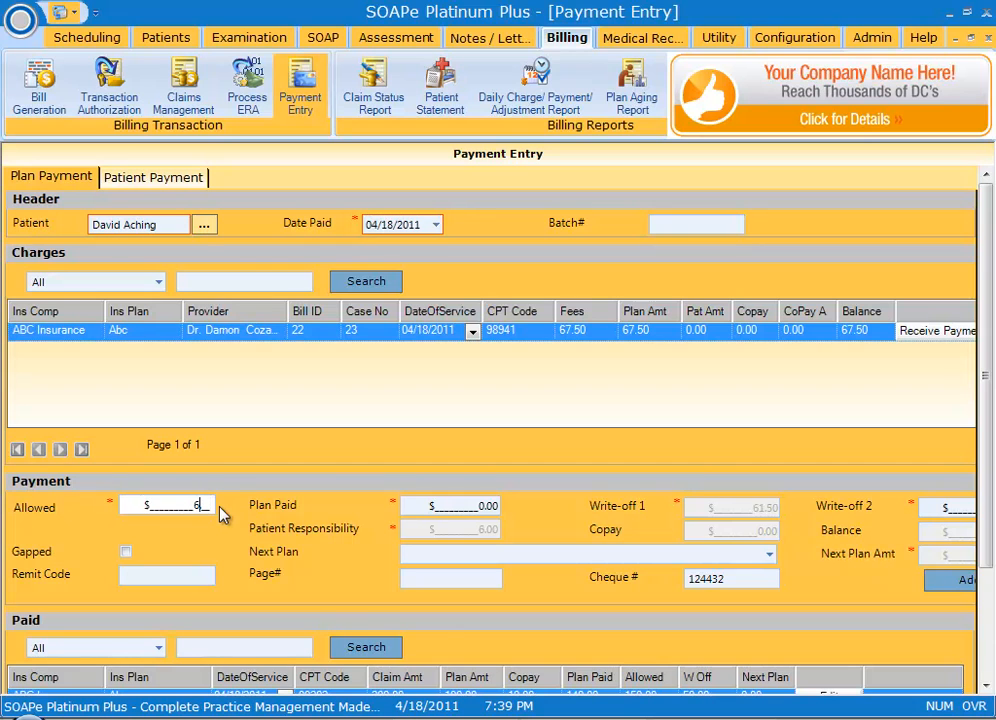
type(".50")
key("Tab")
type("67.50")
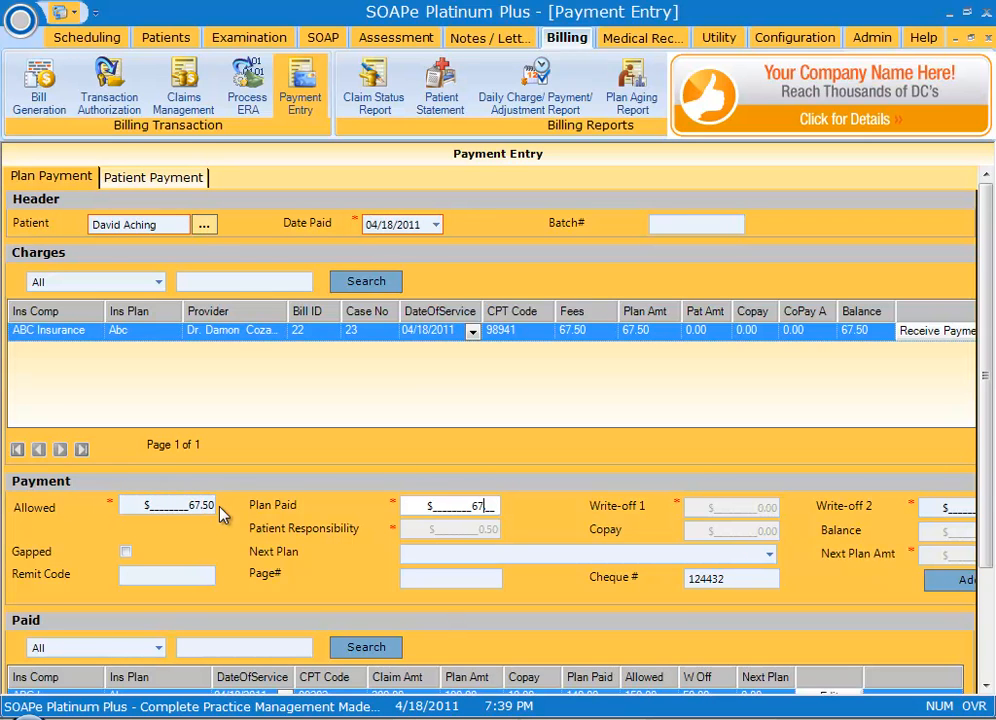
key("Tab")
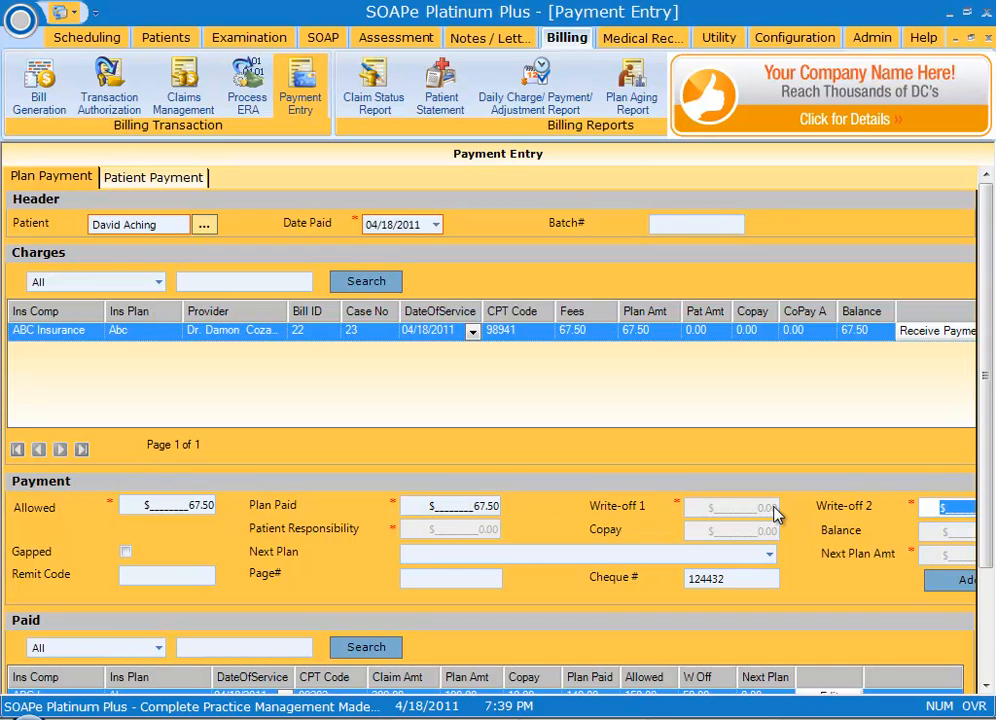
left_click(759, 580)
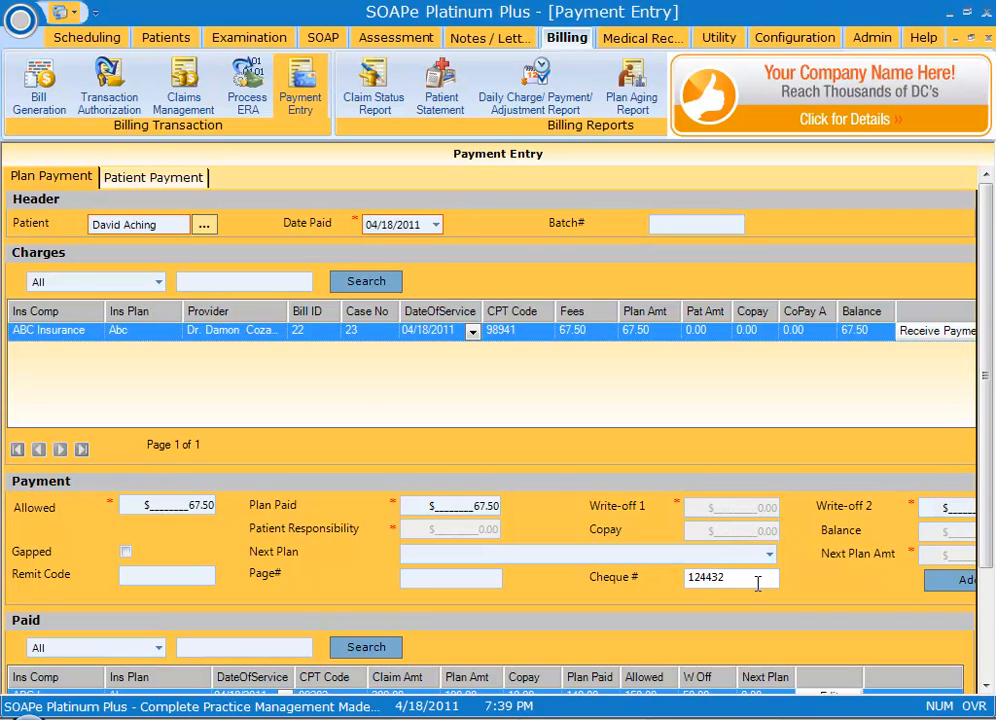
left_click(963, 581)
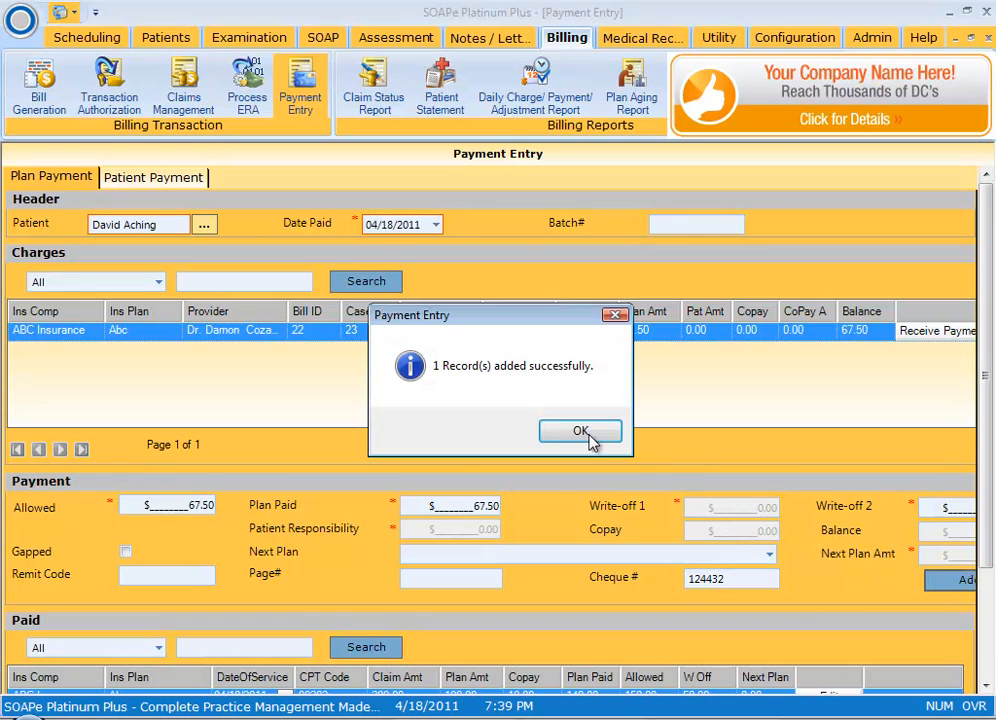
left_click(588, 434)
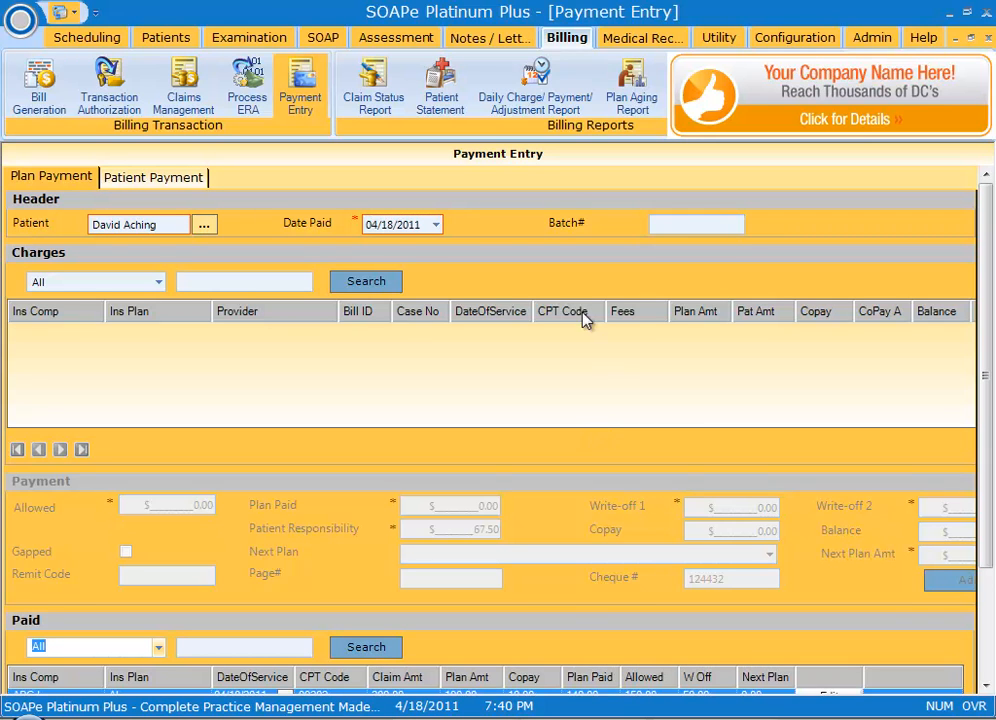
Step: Generate the daily charge, payment and adjustment report for 04/18/2011 and print it
left_click(529, 90)
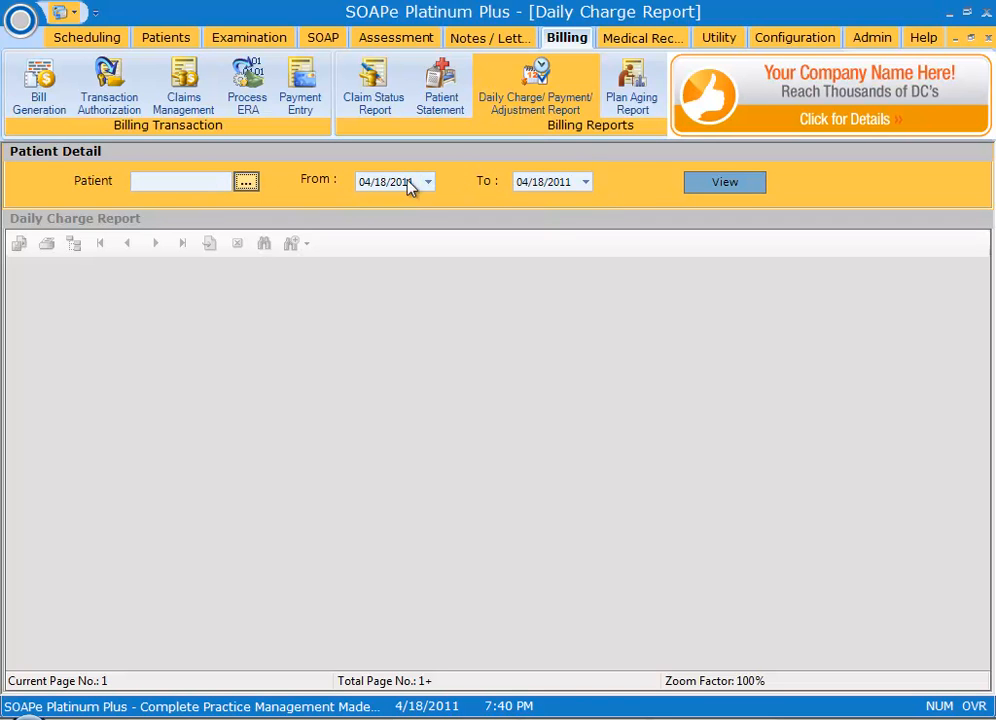
left_click(731, 186)
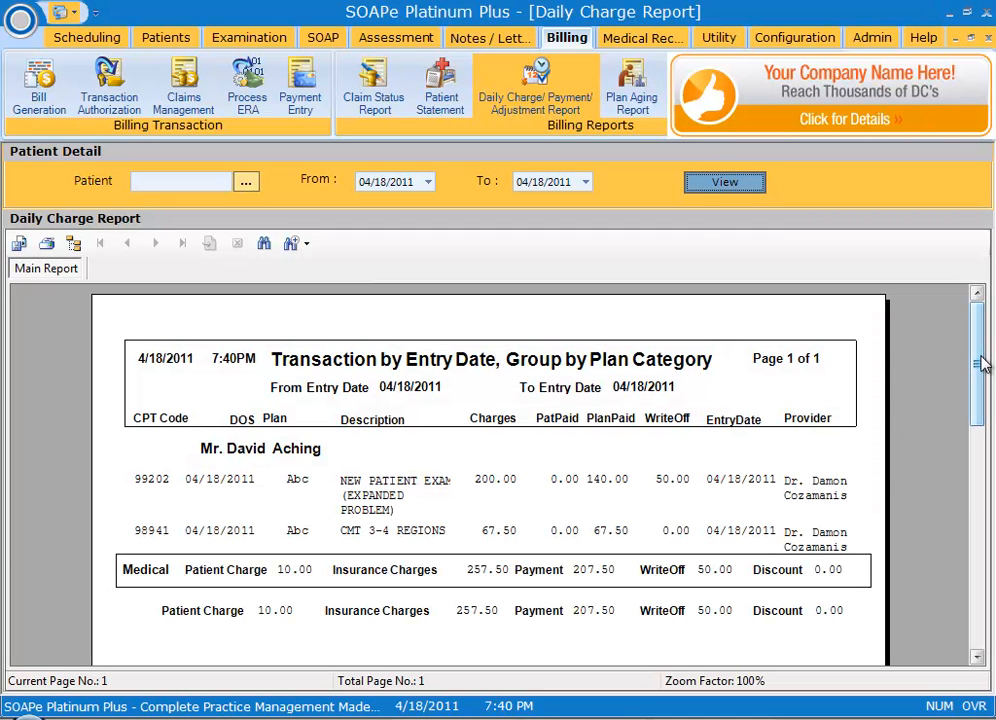
mouse_move(980, 362)
left_mouse_down()
mouse_move(971, 516)
mouse_move(975, 348)
left_mouse_up()
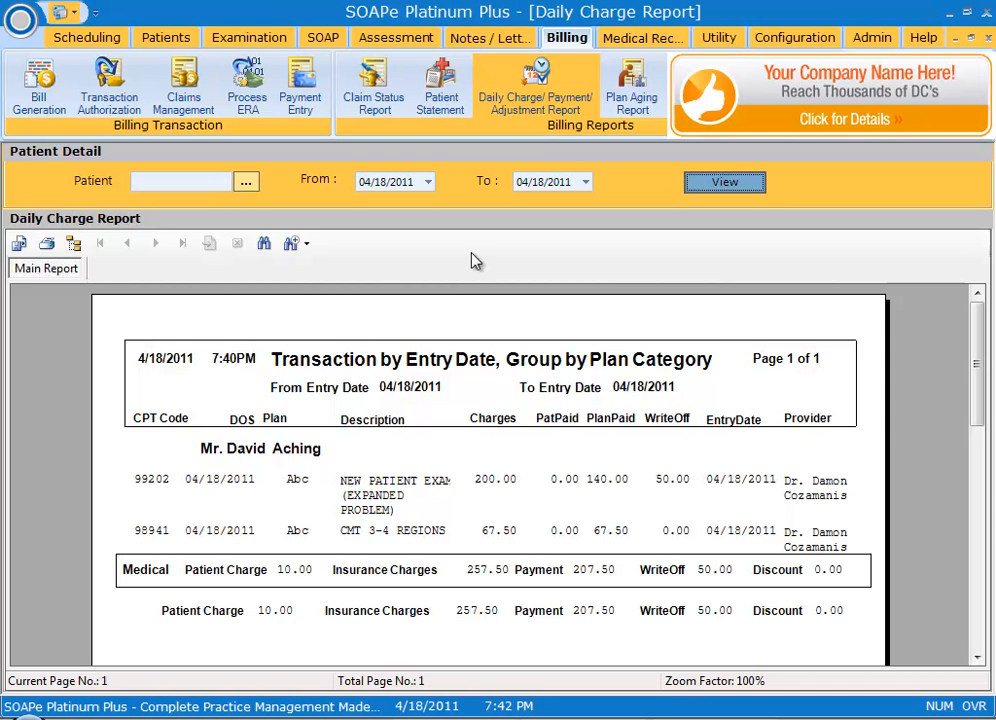
left_click(47, 246)
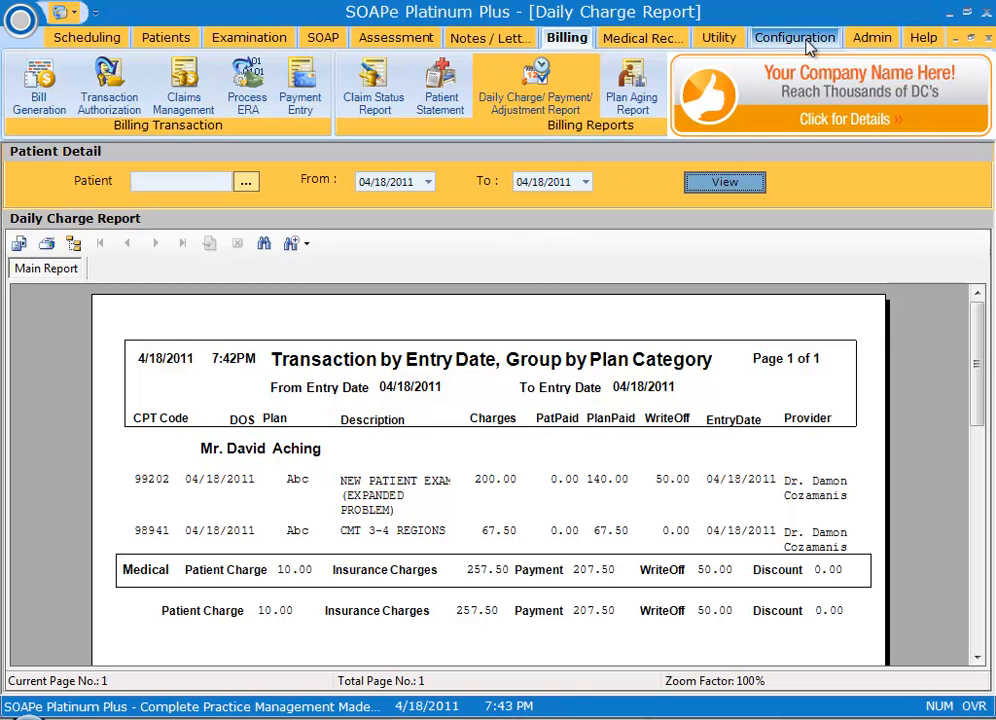
Step: Open the system settings to view the clinic, sender/receiver, clearing house and Gateway EDI FTP details
left_click(882, 38)
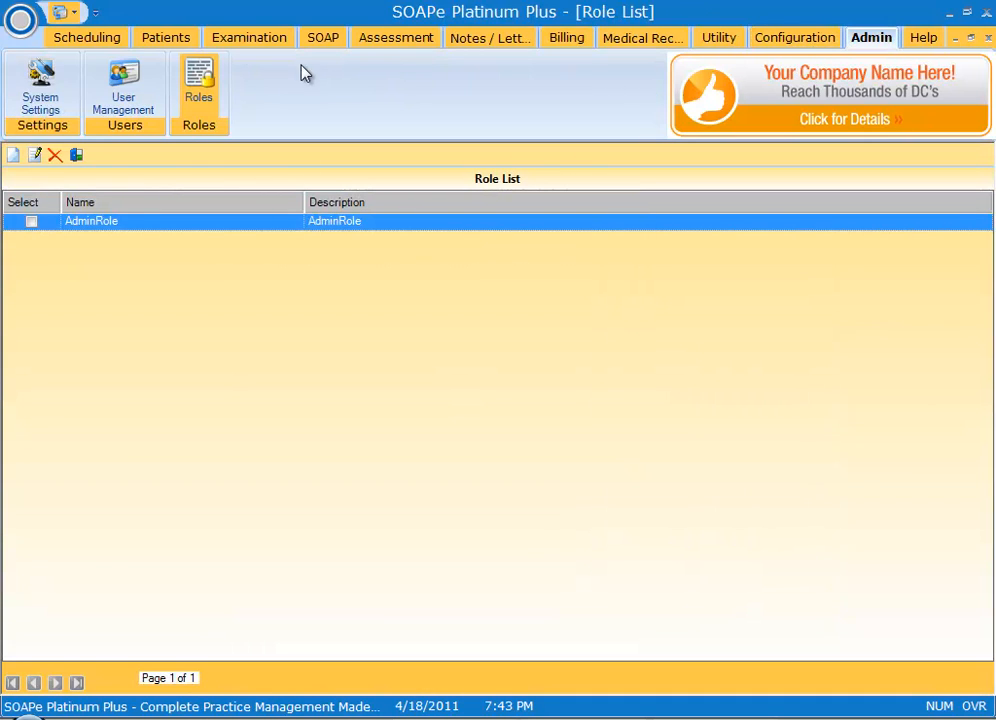
left_click(41, 88)
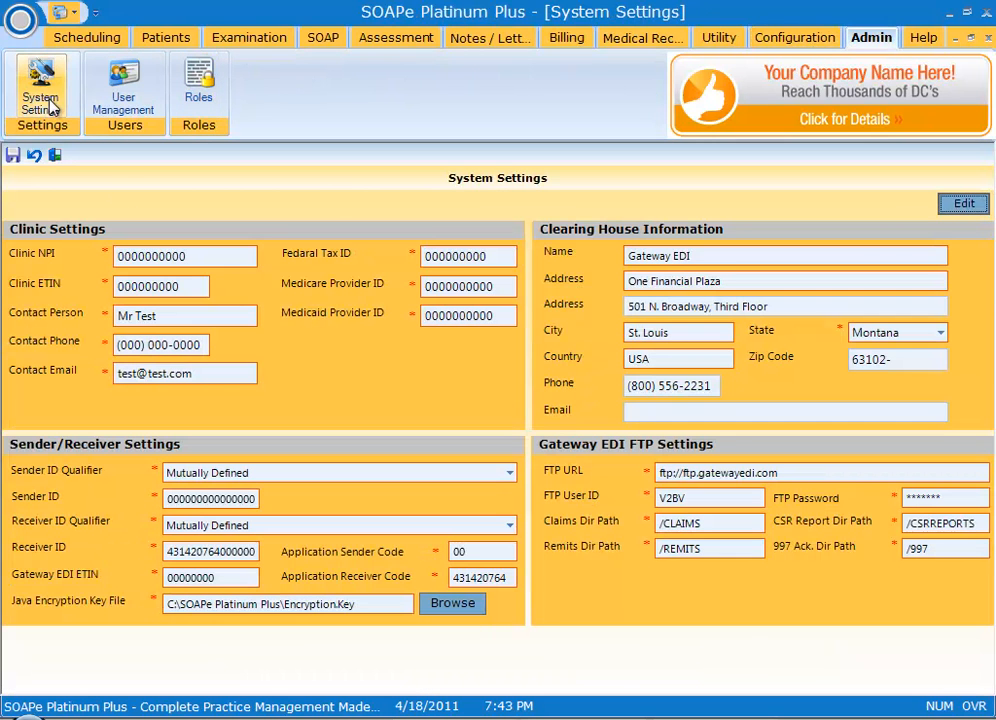